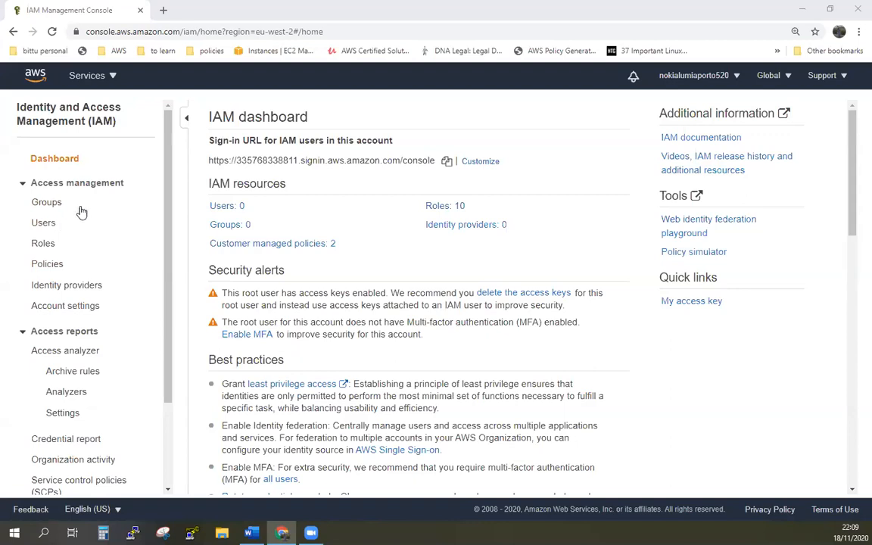
# Step: Find the IAM service and open its list of users
pyautogui.click(86, 75)
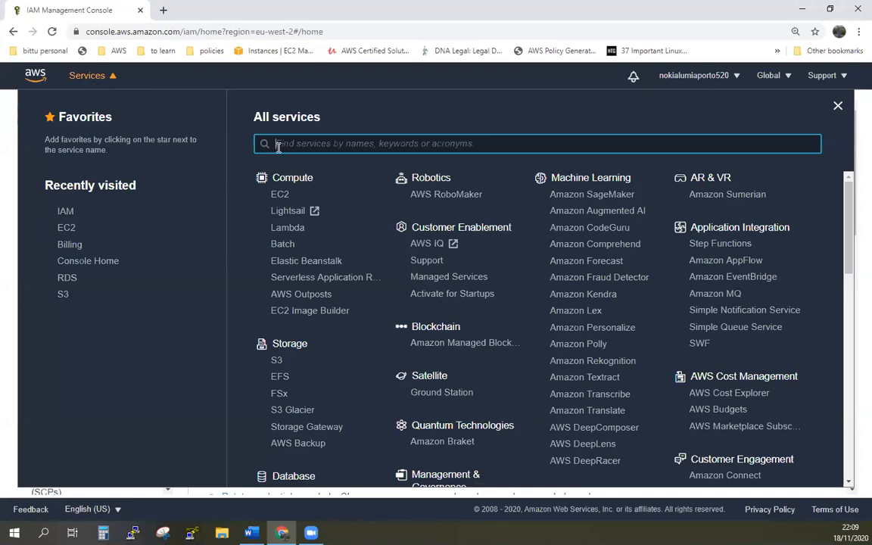
pyautogui.write('iam')
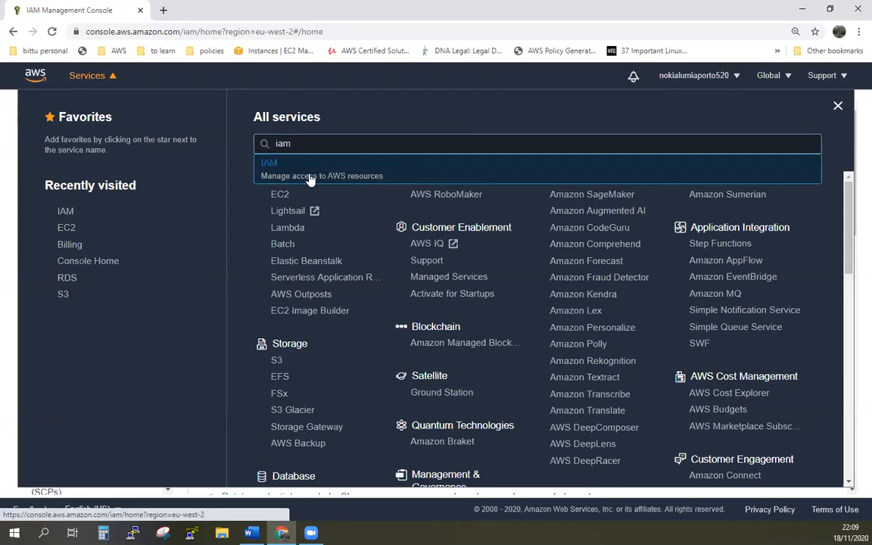
pyautogui.click(67, 212)
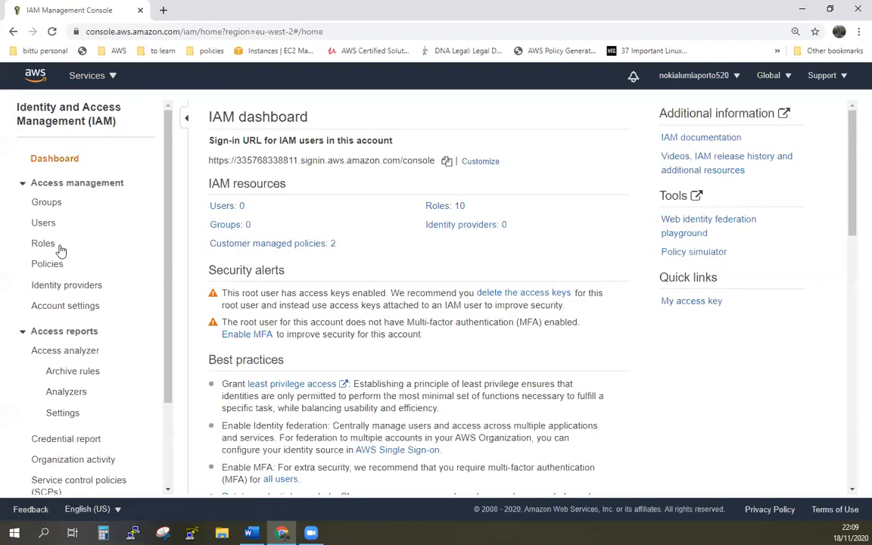
pyautogui.click(42, 224)
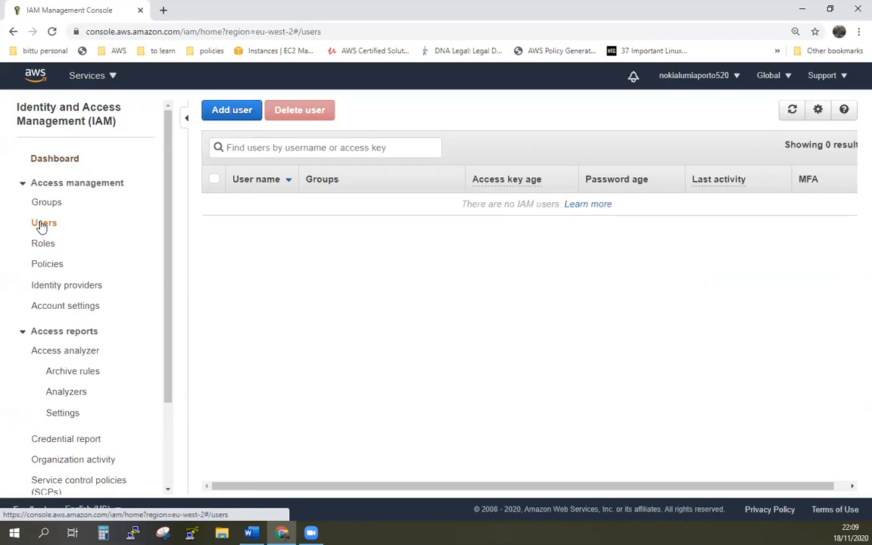
# Step: Start adding a user named testuser with both programmatic access and AWS Management Console access
pyautogui.click(233, 112)
pyautogui.click(363, 209)
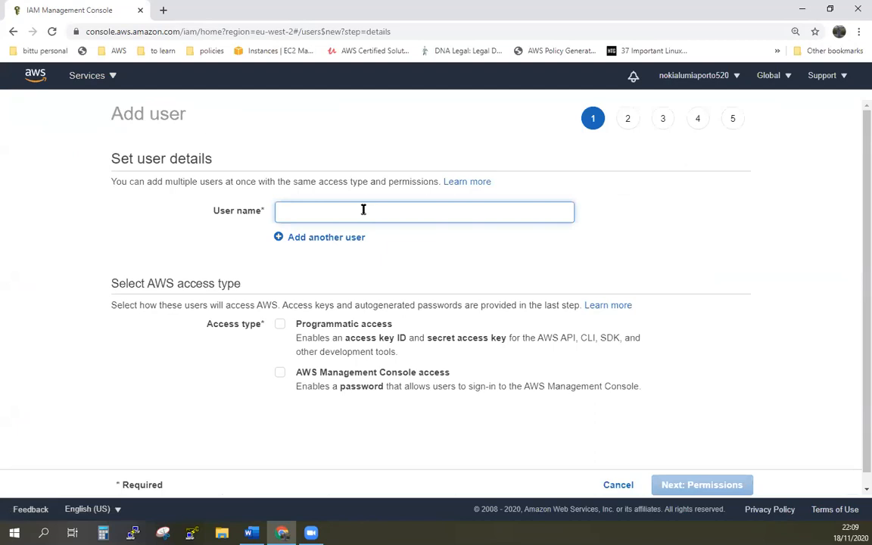
pyautogui.write('tes')
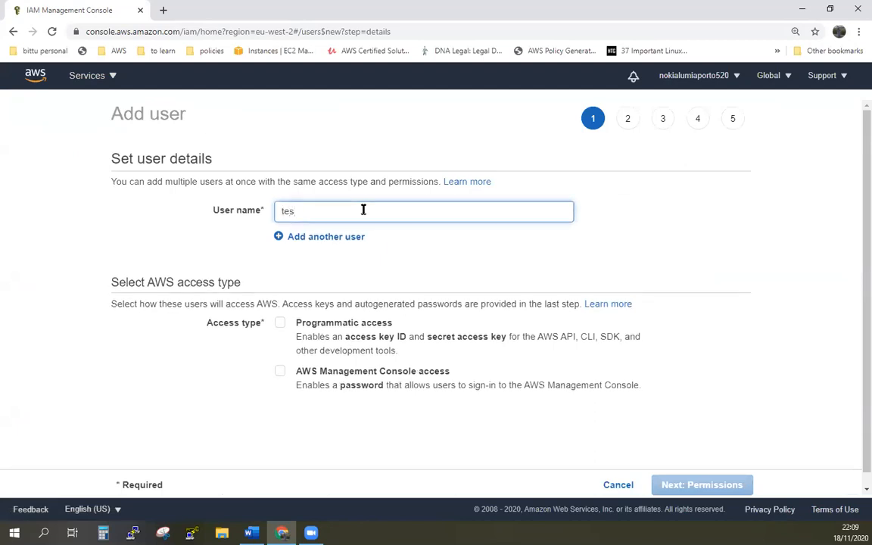
pyautogui.write('tuser')
pyautogui.click(281, 324)
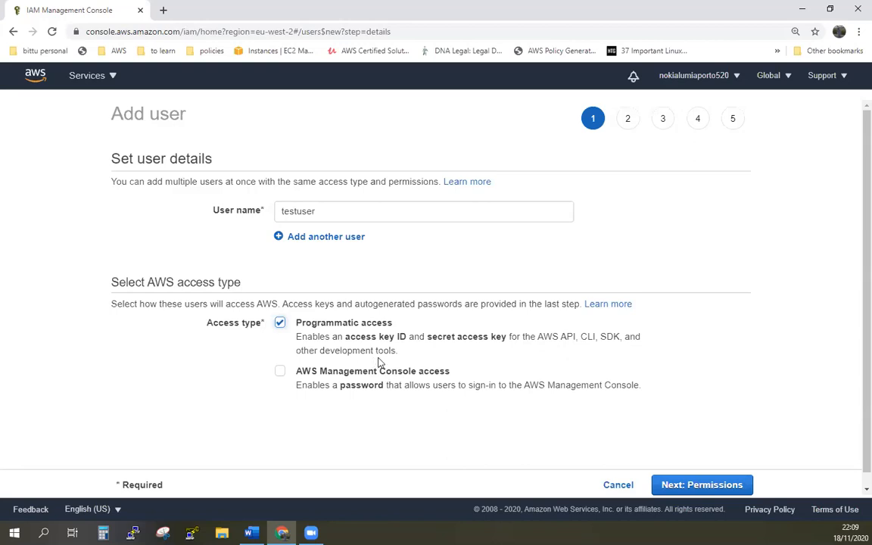
pyautogui.click(280, 372)
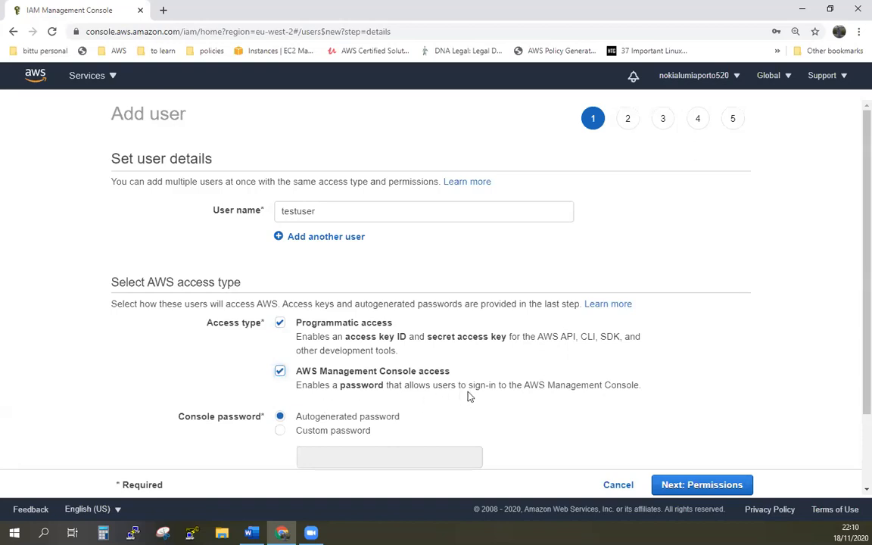
# Step: Enter a custom console password for testuser without requiring a password reset, and continue to the permissions stage
pyautogui.scroll(-2, 581, 415)
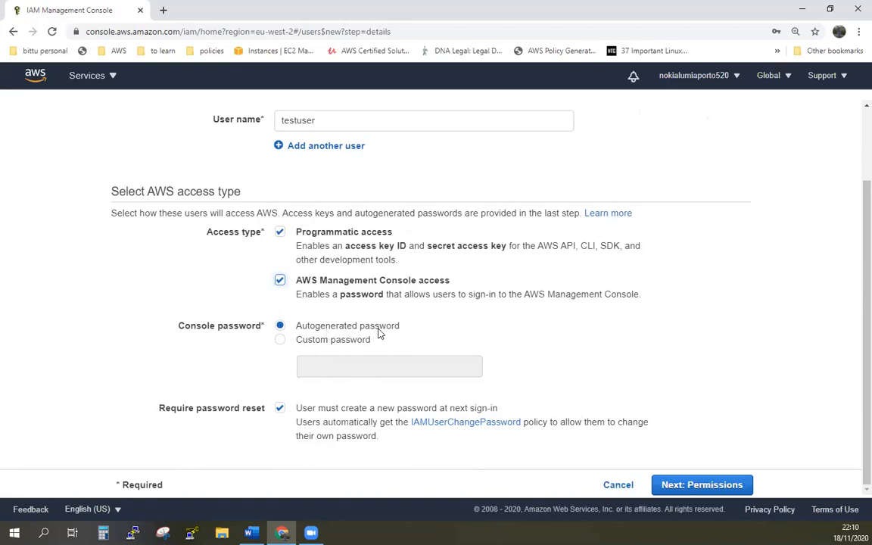
pyautogui.click(280, 342)
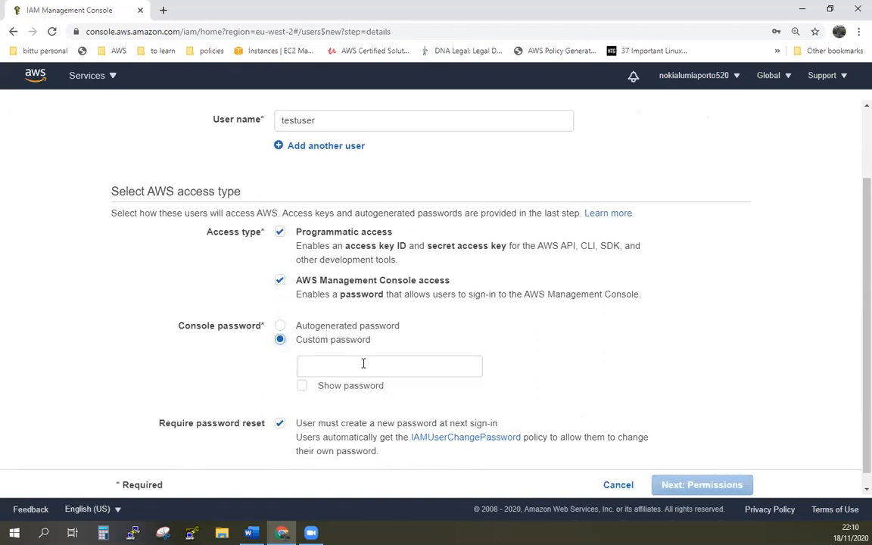
pyautogui.click(357, 367)
pyautogui.write('•••••••••')
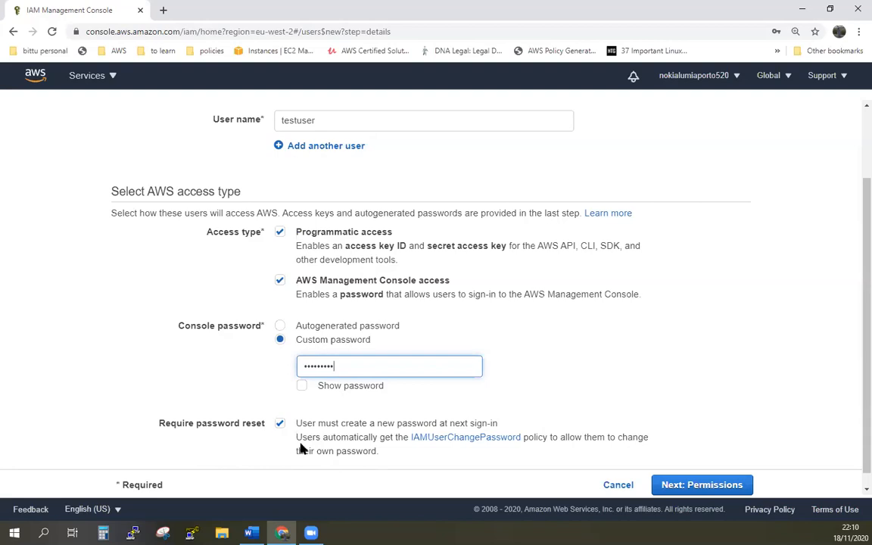
pyautogui.click(280, 423)
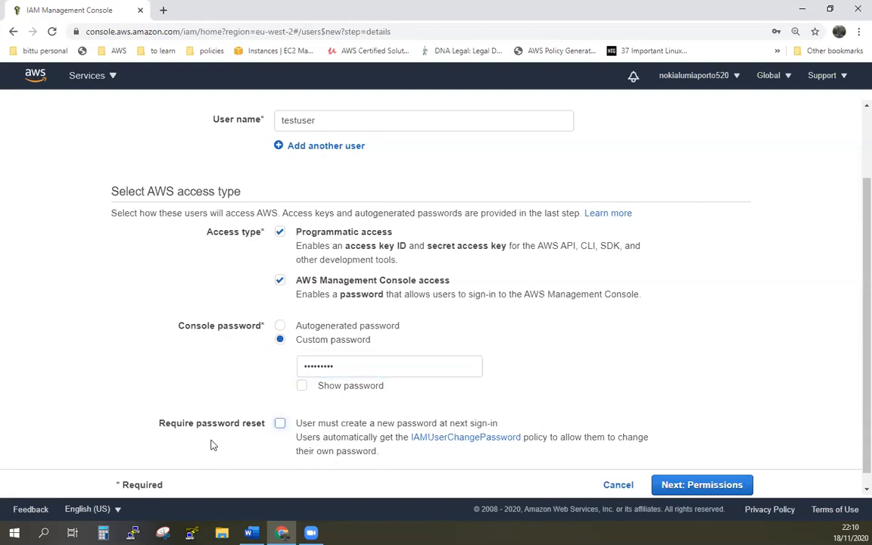
pyautogui.scroll(-1, 212, 444)
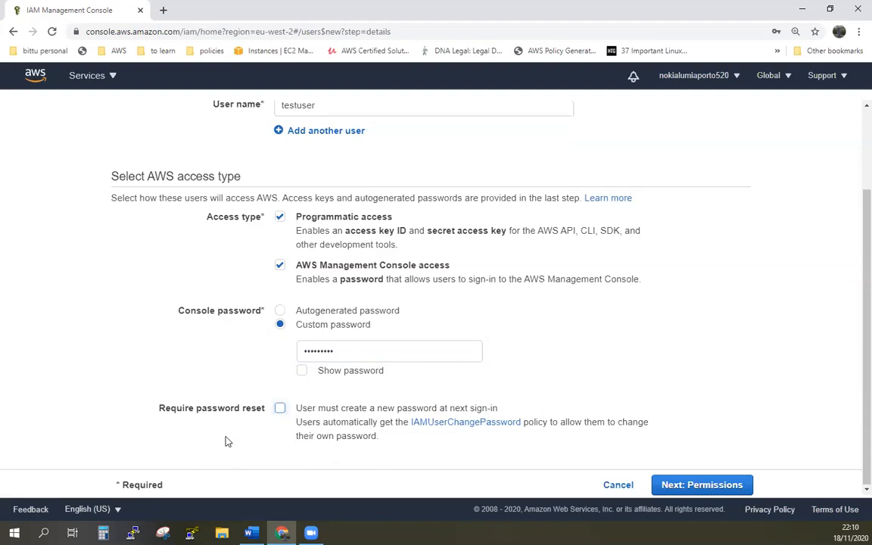
pyautogui.click(714, 485)
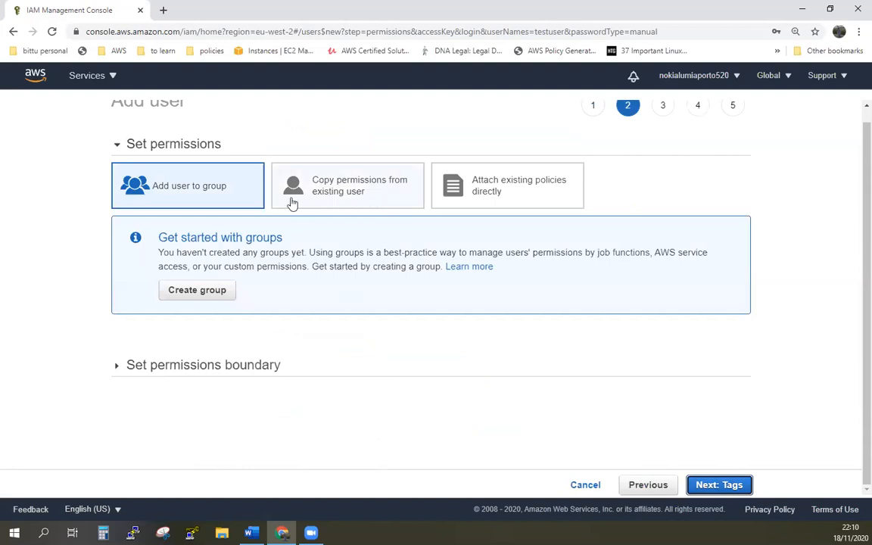
# Step: Look at the options for copying permissions from an existing user and attaching policies directly, and return to adding the user to a group
pyautogui.click(371, 192)
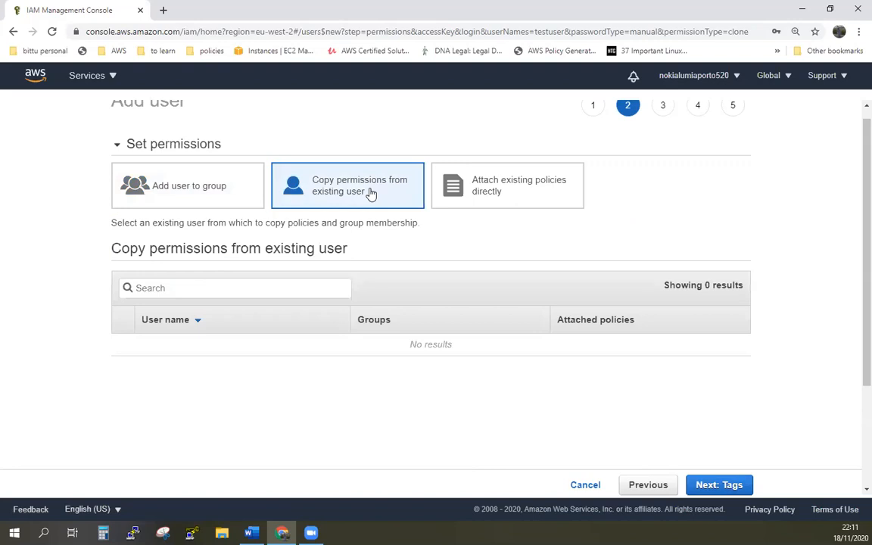
pyautogui.click(528, 187)
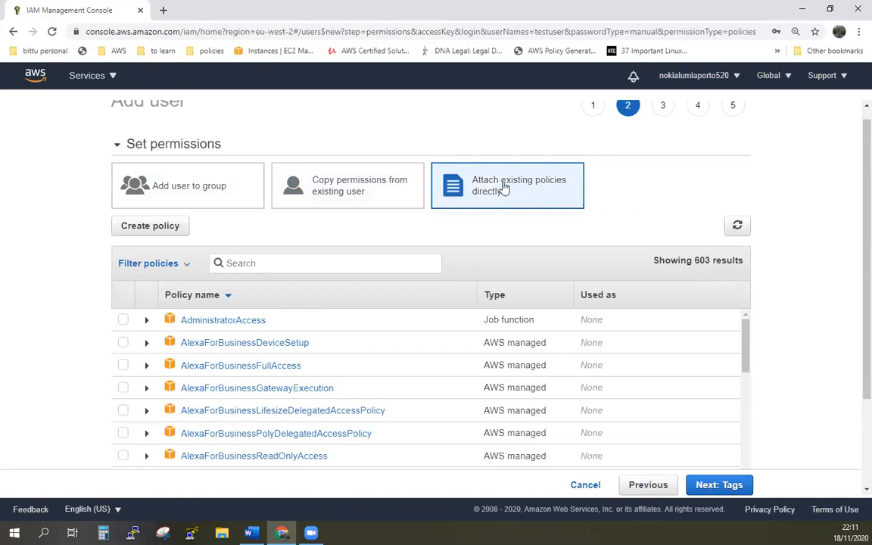
pyautogui.click(200, 199)
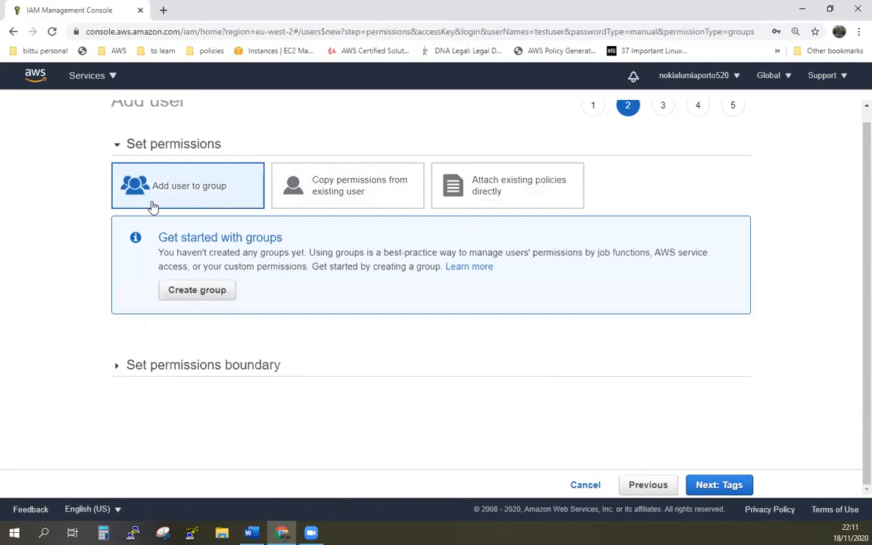
# Step: Start creating a group for the new user and name it testgroup
pyautogui.click(215, 300)
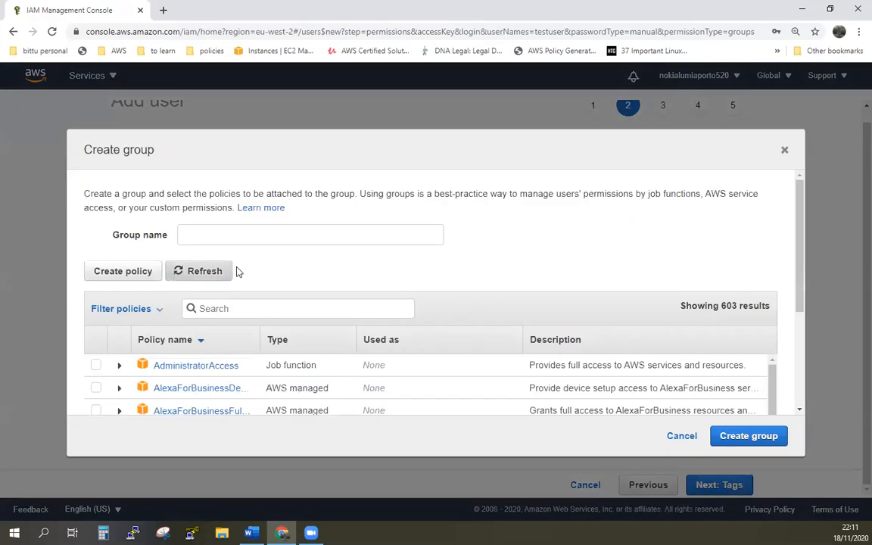
pyautogui.click(267, 237)
pyautogui.write('testuser')
pyautogui.press('BackSpace')
pyautogui.press('BackSpace')
pyautogui.press('BackSpace')
pyautogui.press('BackSpace')
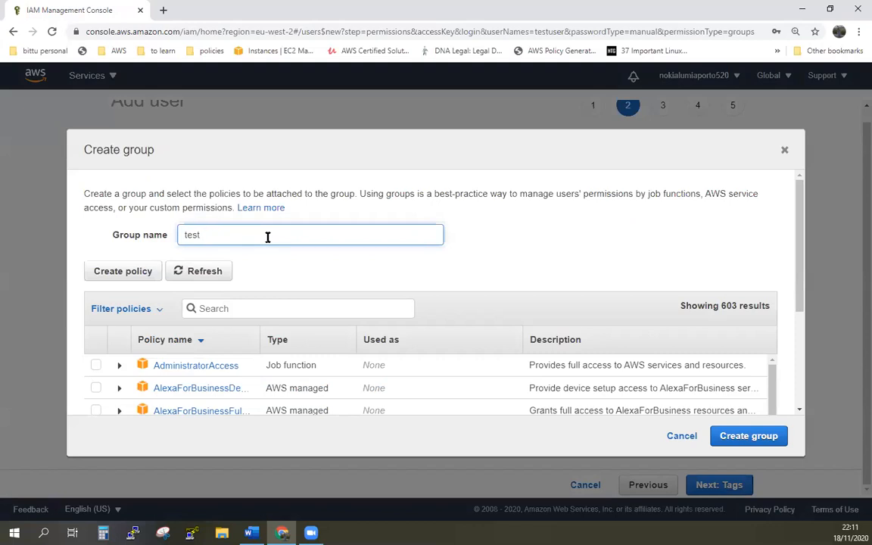
pyautogui.write('group')
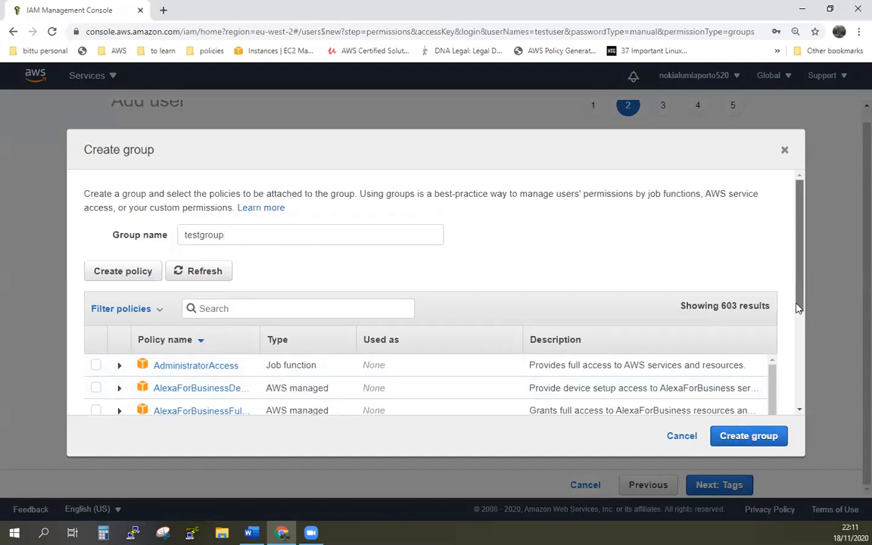
# Step: Attach the AdministratorAccess policy to testgroup and create the group
pyautogui.moveTo(797, 307); pyautogui.dragTo(798, 365)
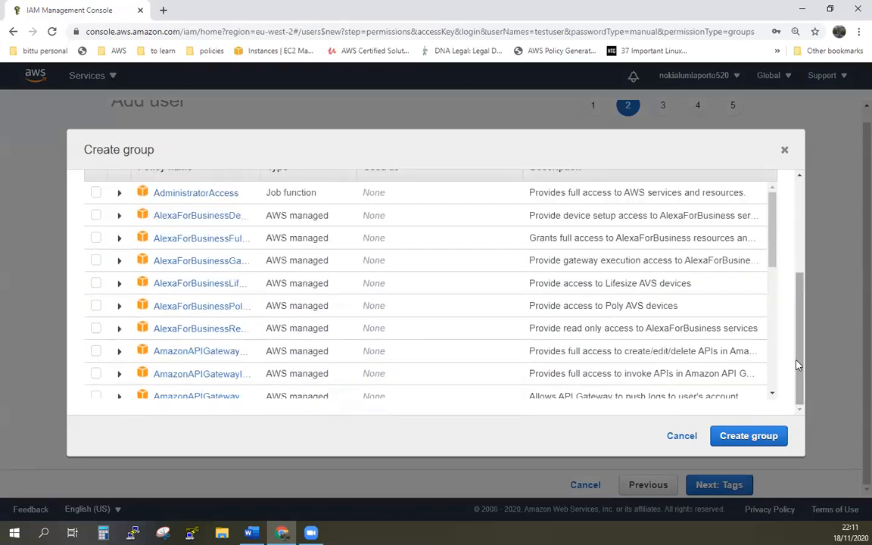
pyautogui.moveTo(769, 253)
pyautogui.mouseDown()
pyautogui.moveTo(788, 411)
pyautogui.moveTo(801, 409)
pyautogui.moveTo(796, 490)
pyautogui.moveTo(787, 321)
pyautogui.moveTo(765, 243)
pyautogui.mouseUp()
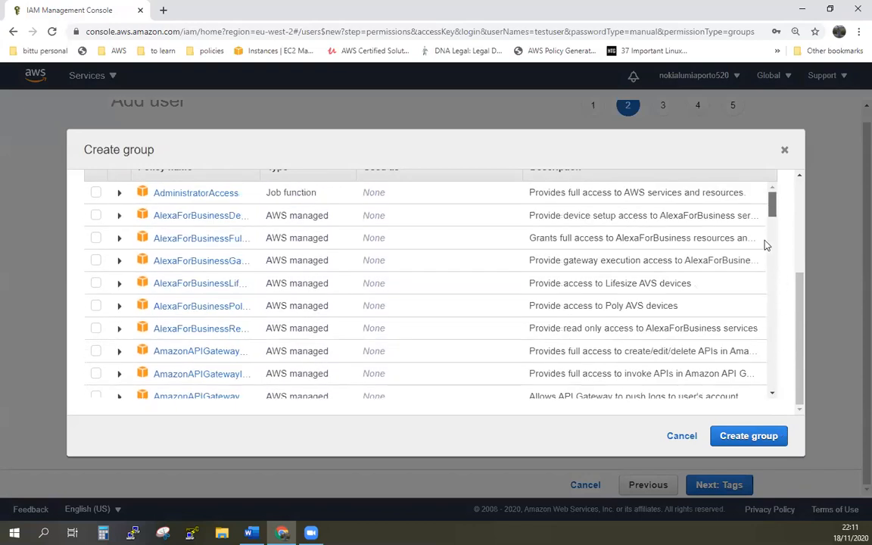
pyautogui.click(96, 193)
pyautogui.scroll(1, 227, 287)
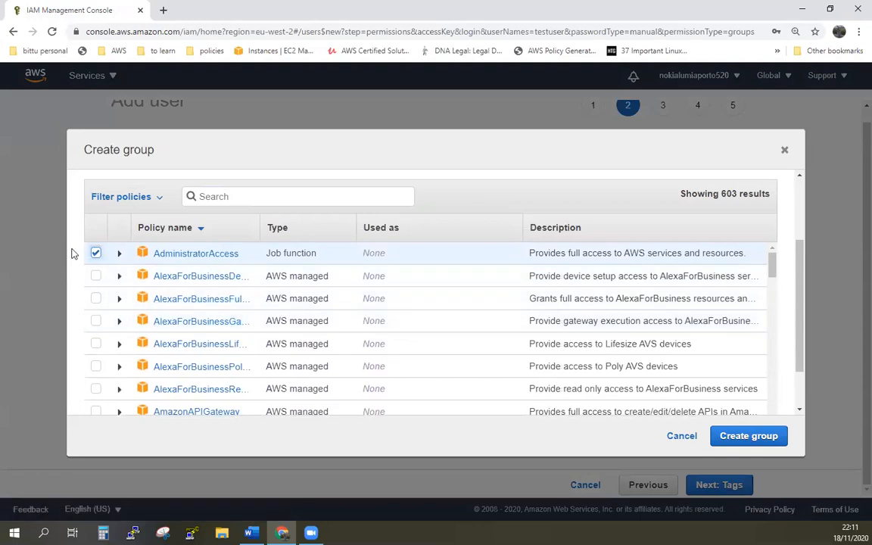
pyautogui.click(742, 436)
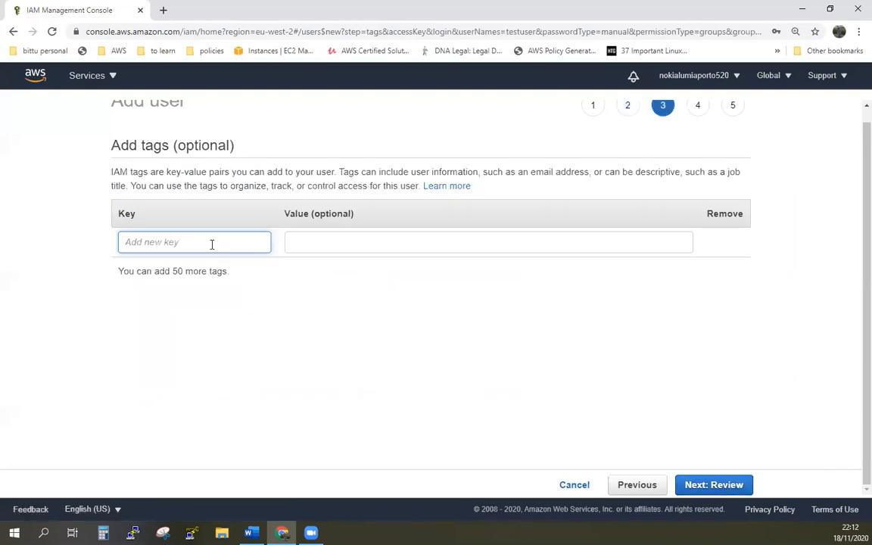
# Step: Skip adding tags, review the user details and permissions summary, and create testuser
pyautogui.click(714, 484)
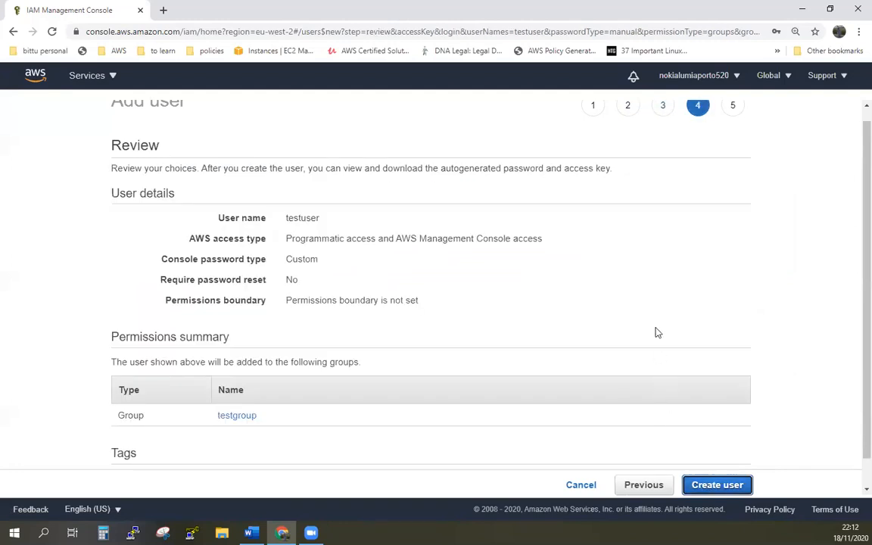
pyautogui.scroll(-1, 656, 332)
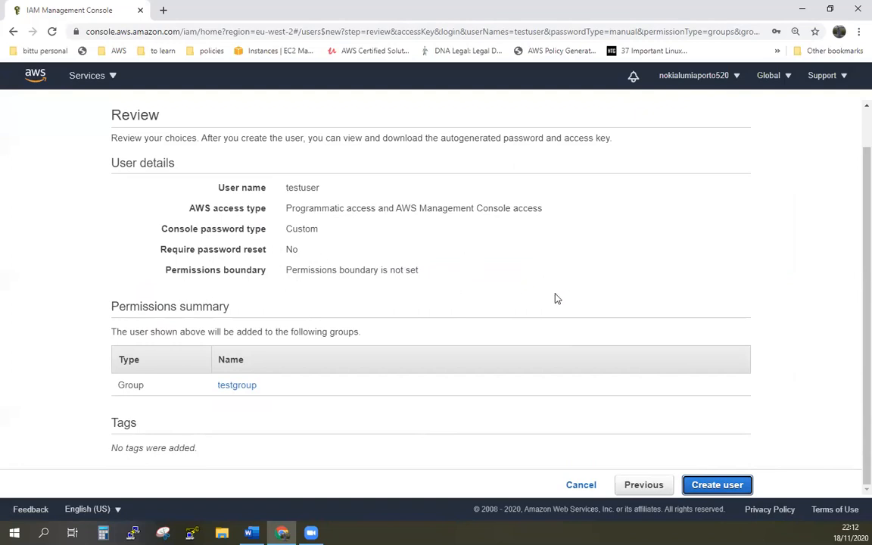
pyautogui.click(740, 488)
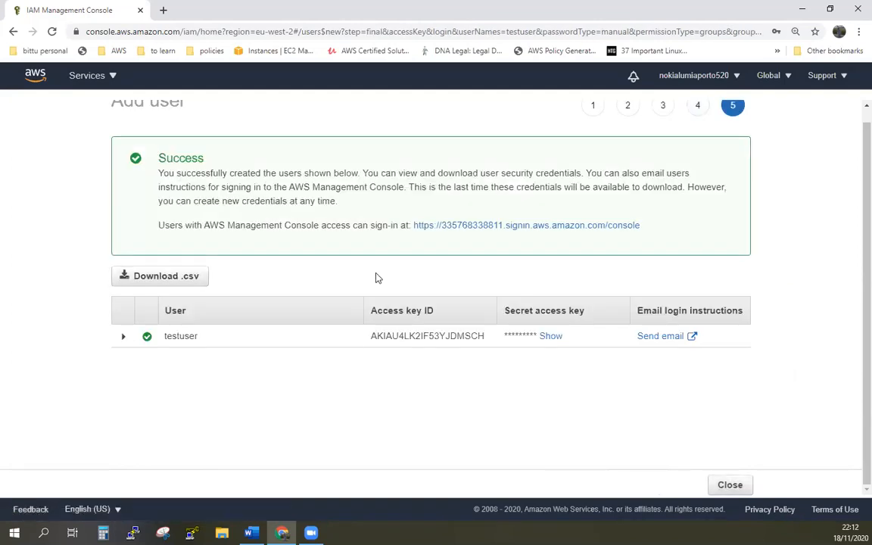
# Step: Reveal testuser's secret access key, and download the credentials CSV and locate it in its folder
pyautogui.click(556, 337)
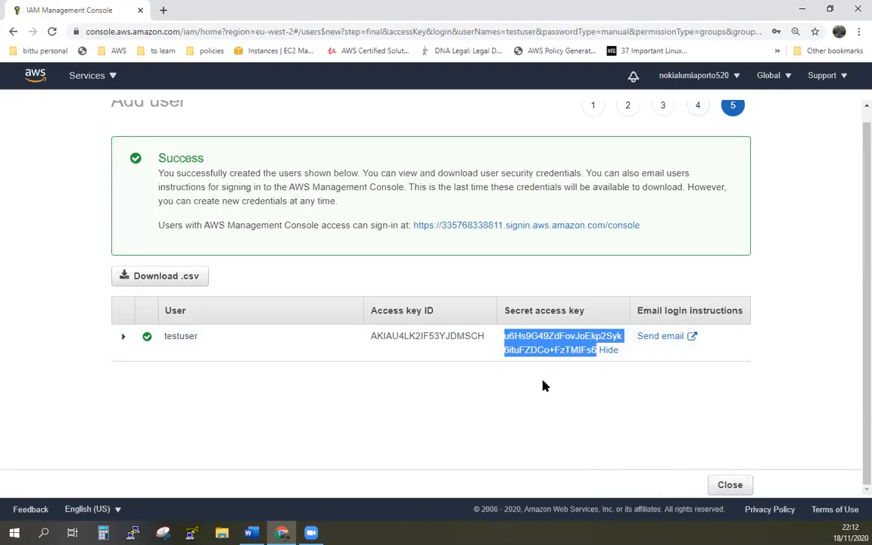
pyautogui.click(146, 277)
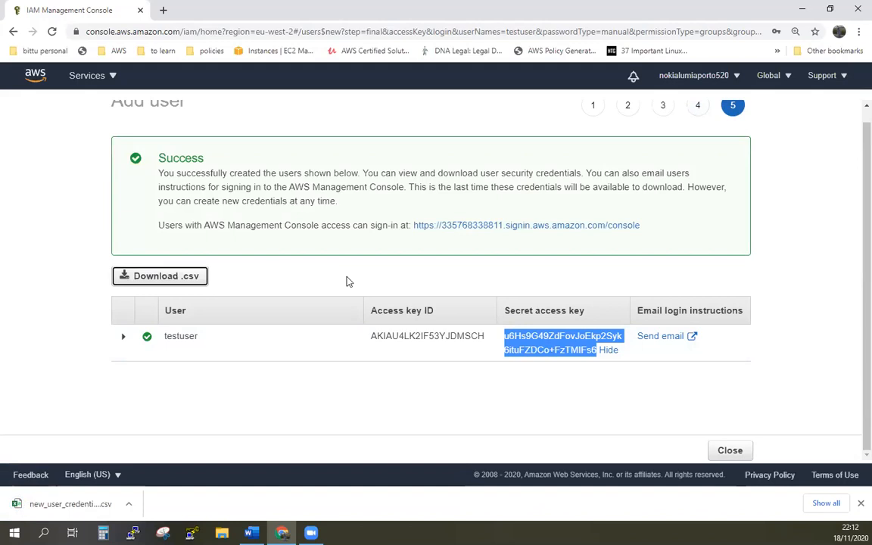
pyautogui.click(826, 502)
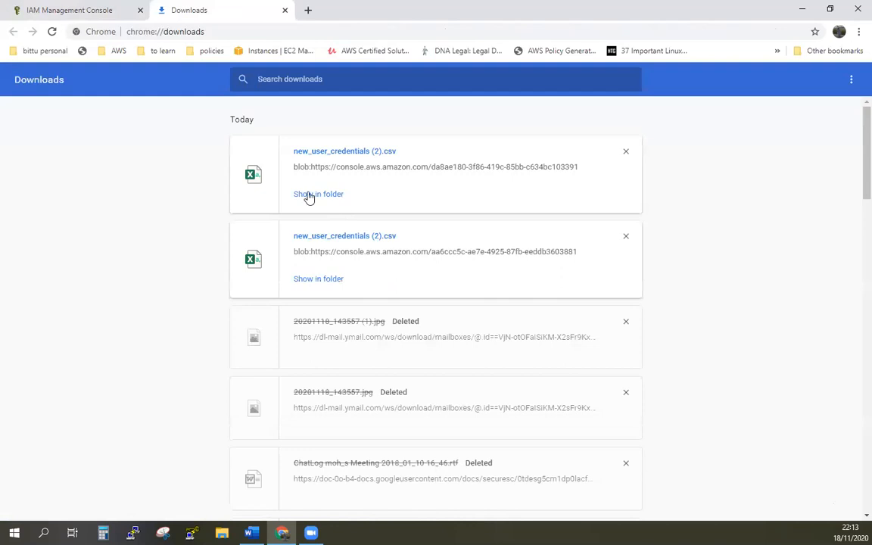
pyautogui.click(309, 195)
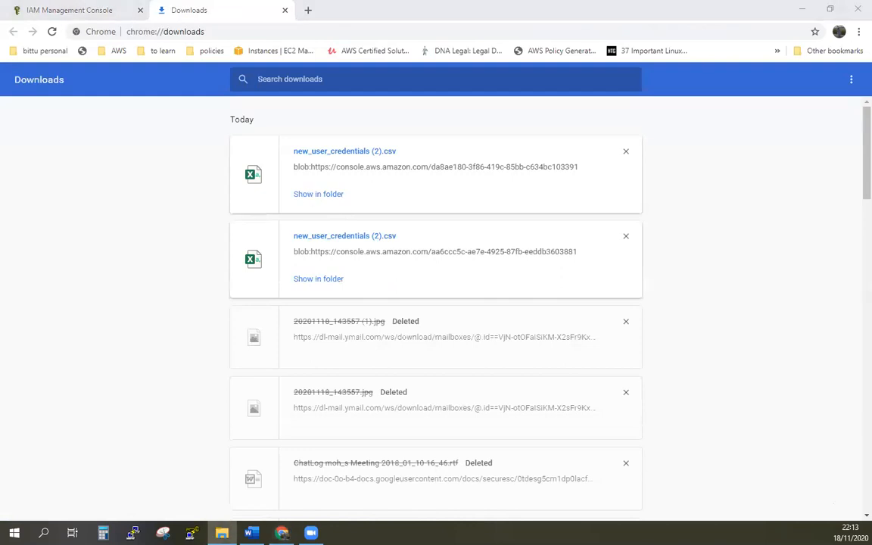
# Step: Close the downloads page and the completed Add user wizard
pyautogui.click(285, 12)
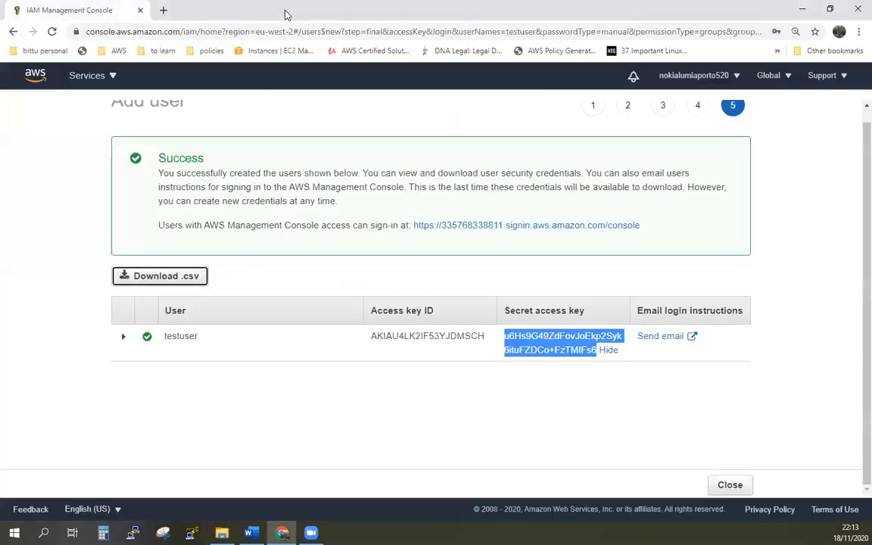
pyautogui.click(717, 408)
pyautogui.click(730, 487)
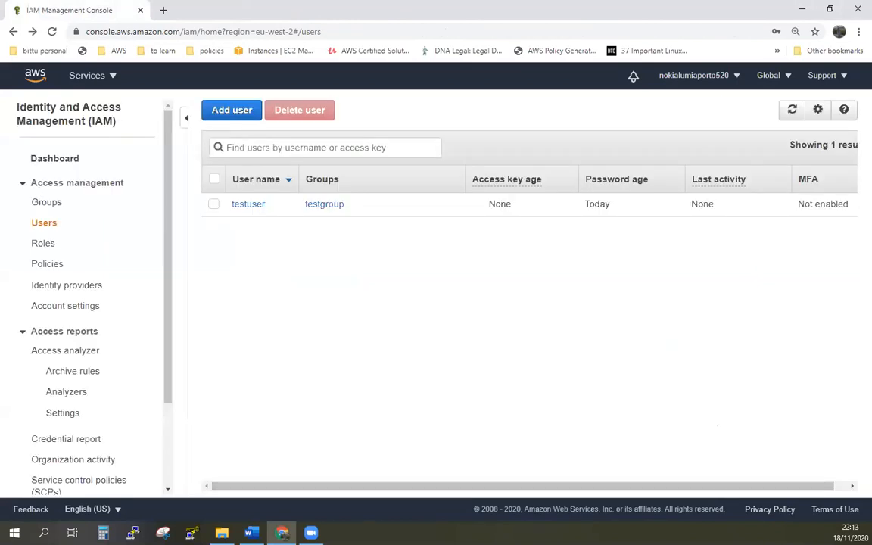
# Step: Open the new_user_credentials (2) file in Excel and widen the access key ID and secret access key columns
pyautogui.press('super+e')
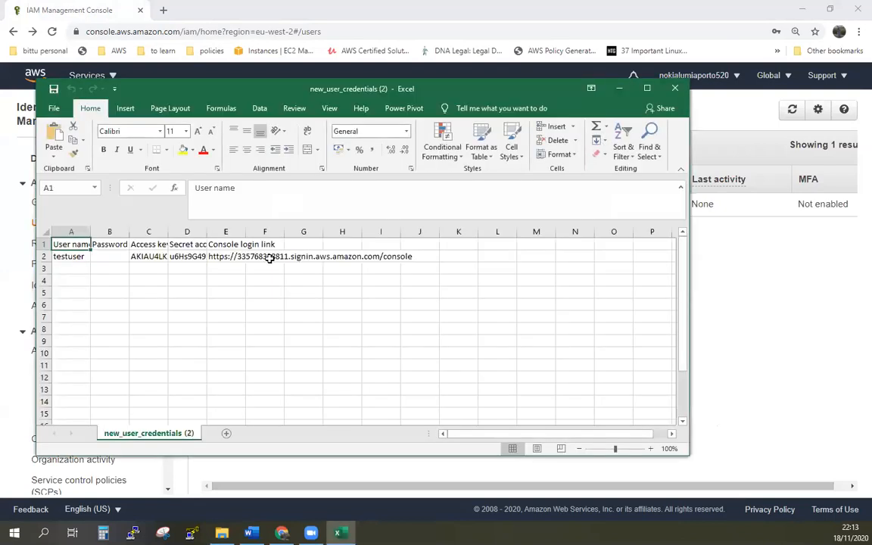
pyautogui.moveTo(128, 231); pyautogui.dragTo(426, 232)
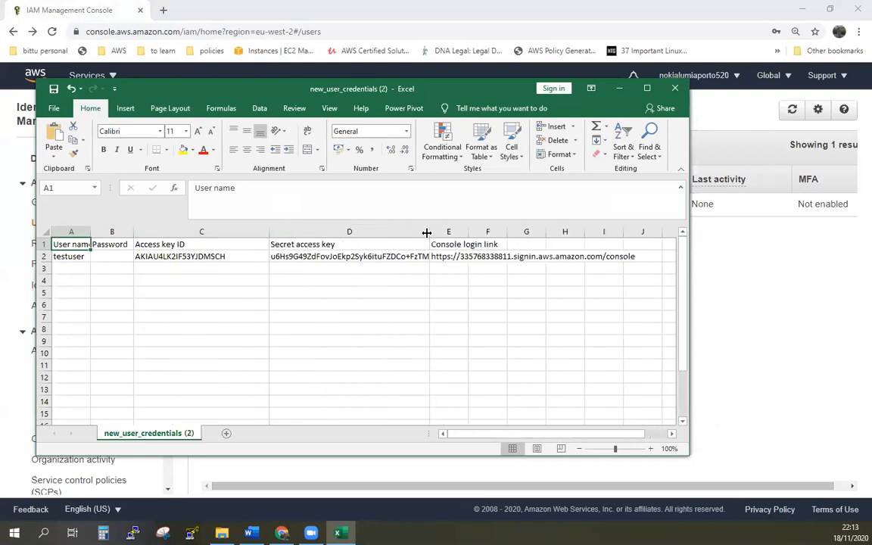
# Step: Widen the console login link column in the credentials sheet and minimize the spreadsheet window to return to the IAM users list
pyautogui.click(463, 232)
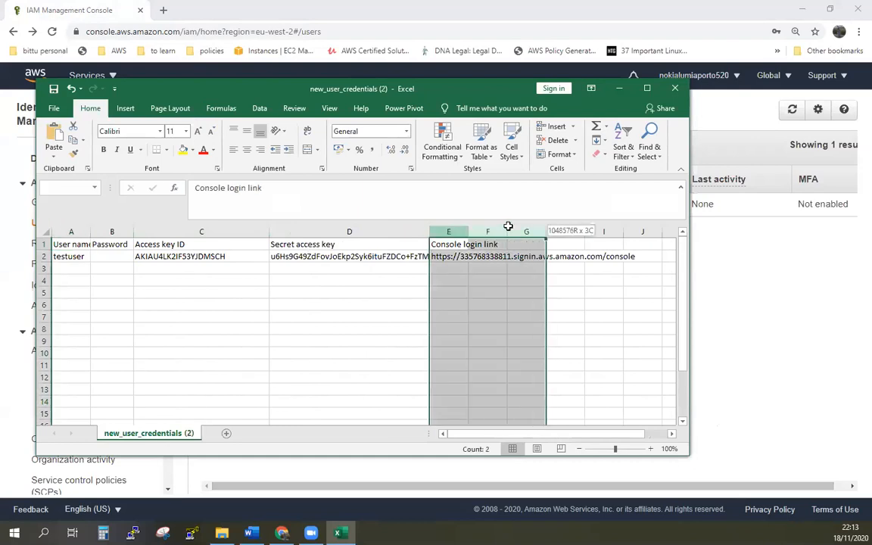
pyautogui.click(445, 270)
pyautogui.moveTo(468, 231); pyautogui.dragTo(527, 231)
pyautogui.click(486, 302)
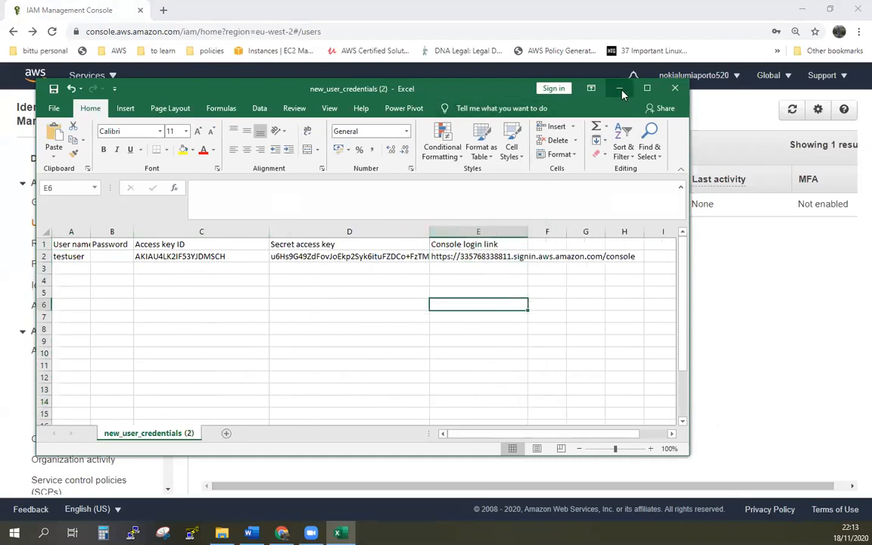
pyautogui.click(619, 90)
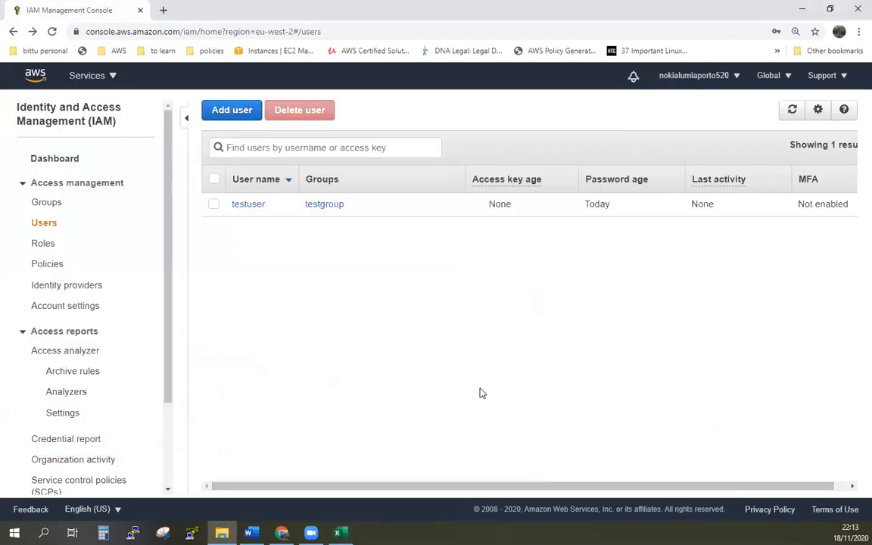
# Step: Open testuser's summary and review its permissions, group membership and security credentials, including the sign-in details and access keys
pyautogui.click(244, 205)
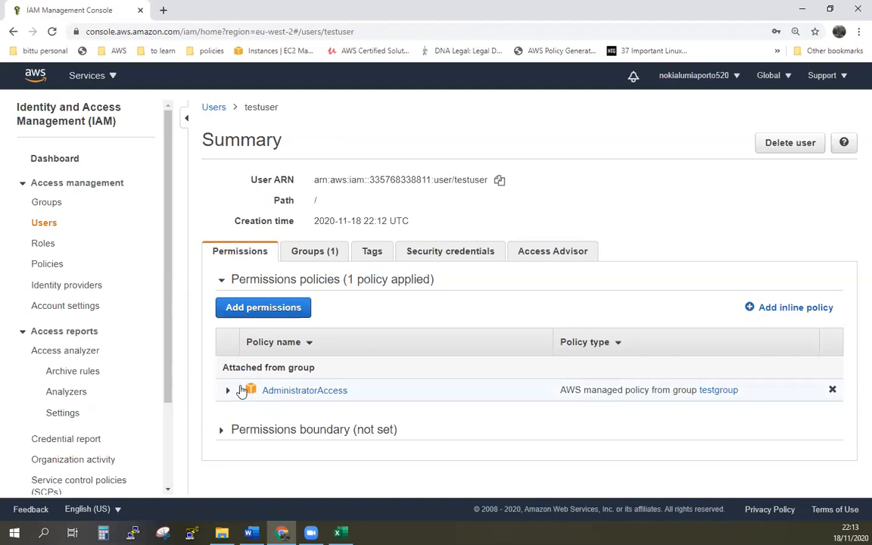
pyautogui.click(302, 256)
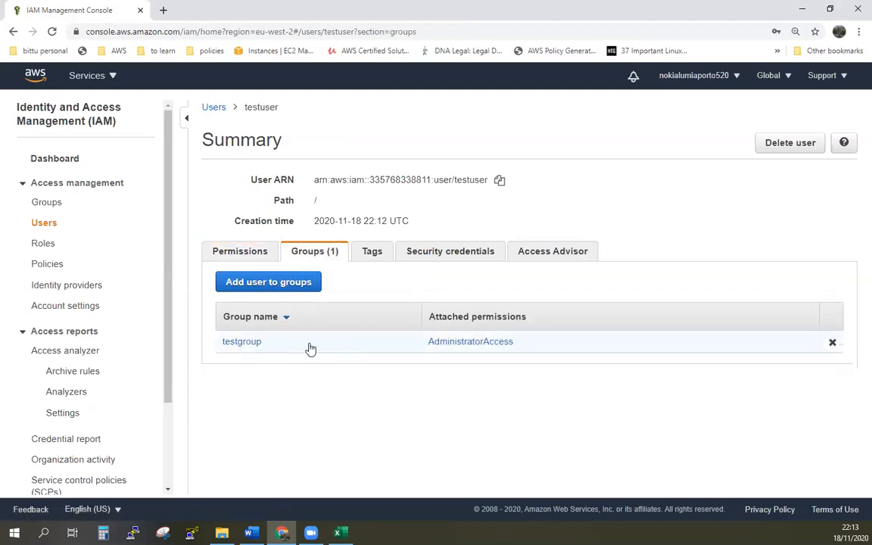
pyautogui.click(457, 259)
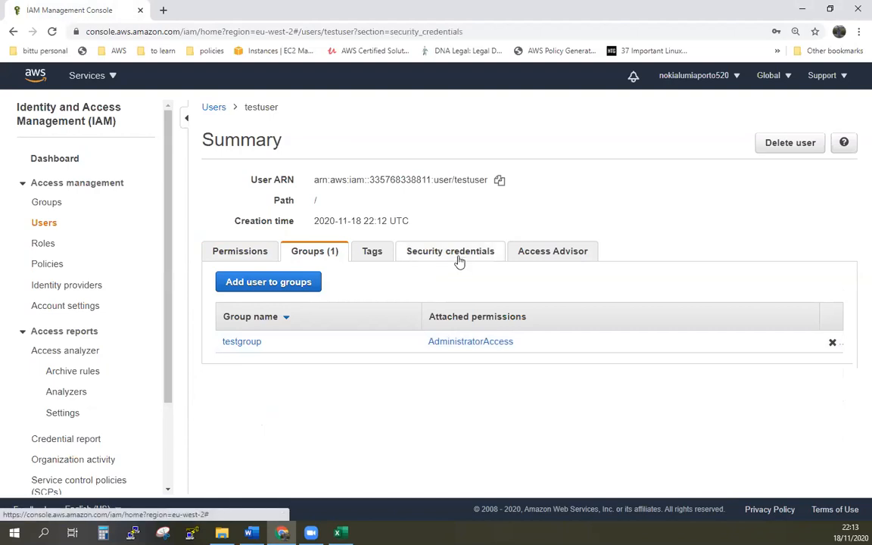
pyautogui.scroll(-1, 572, 356)
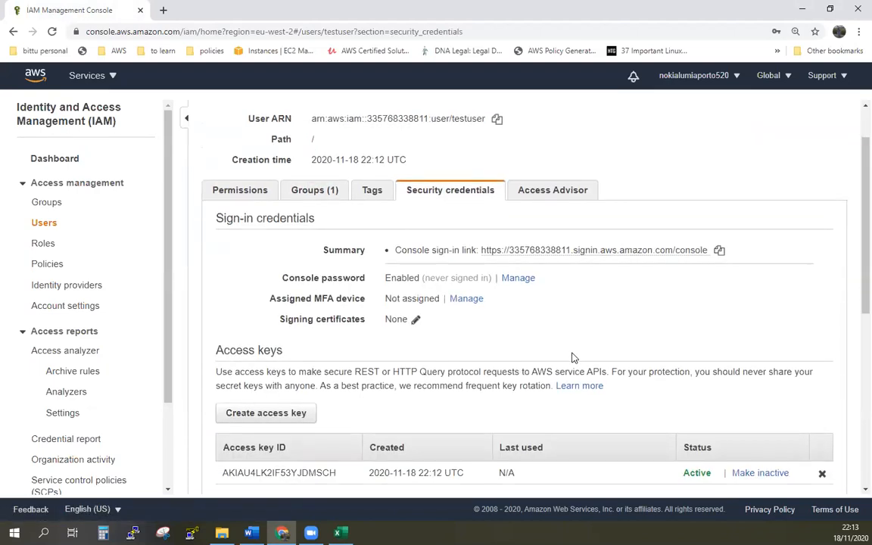
pyautogui.scroll(-2, 553, 356)
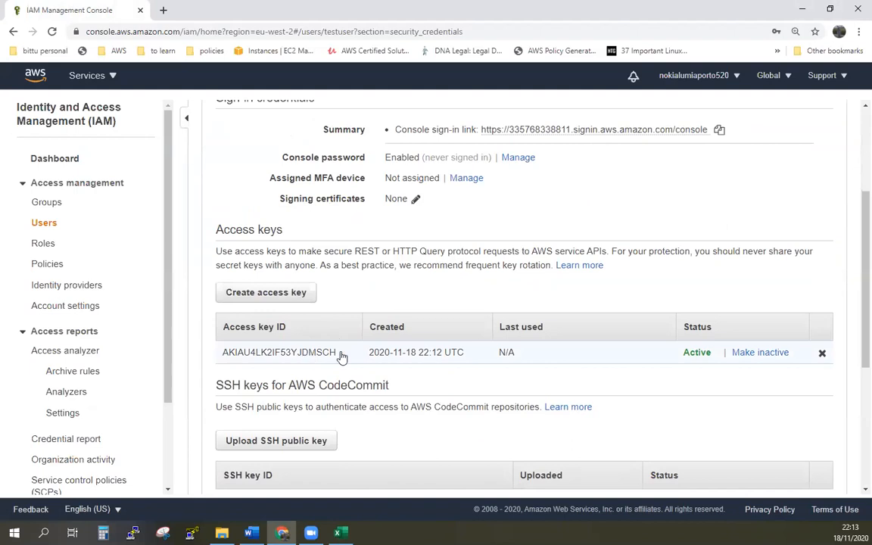
pyautogui.scroll(-3, 509, 371)
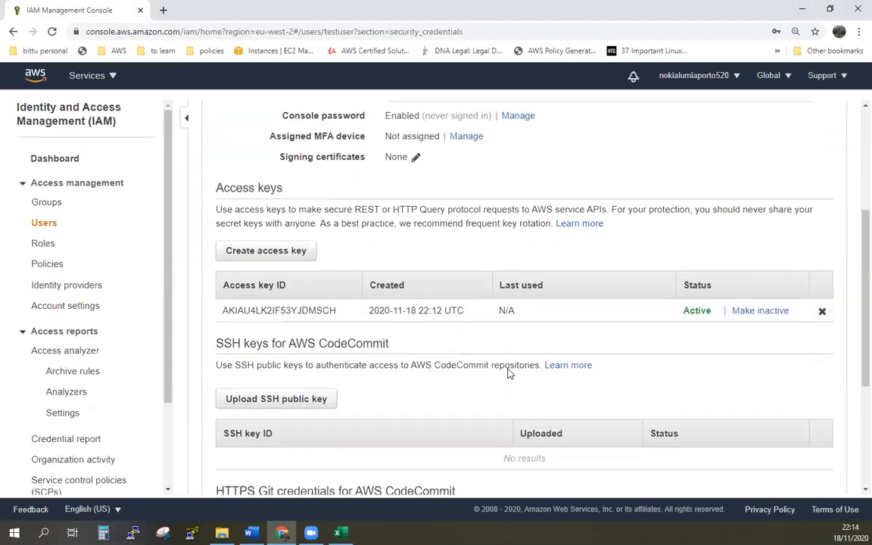
pyautogui.scroll(6, 510, 368)
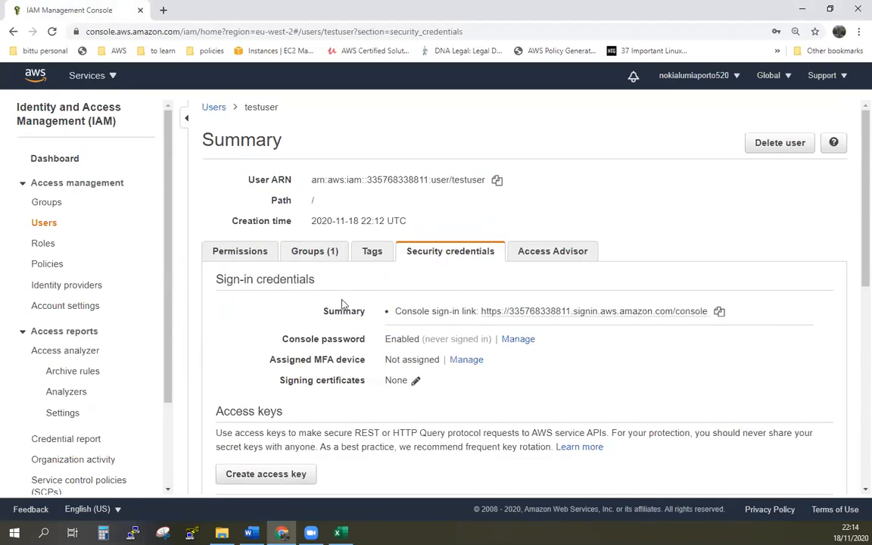
# Step: Start creating an IAM role with AWS service as the trusted entity and EC2 as the use case, and proceed to permissions
pyautogui.click(51, 244)
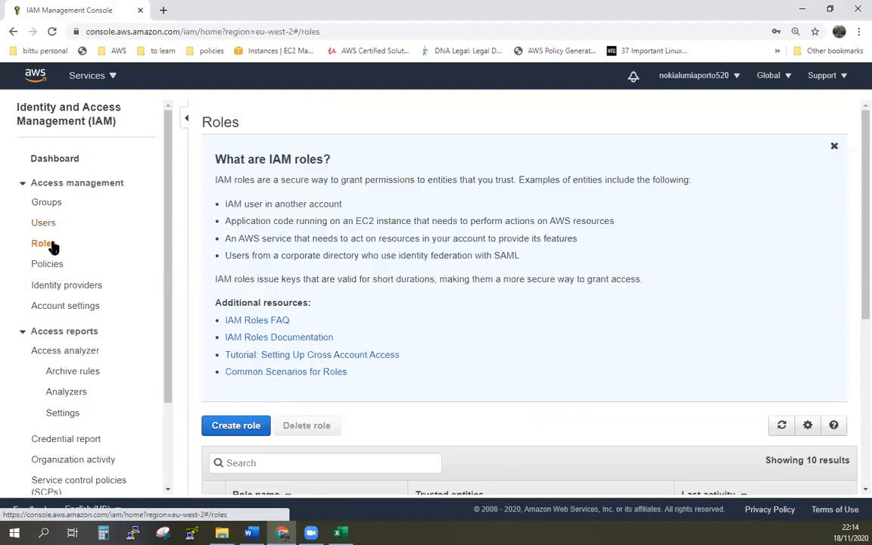
pyautogui.scroll(-3, 547, 335)
pyautogui.scroll(-1, 547, 337)
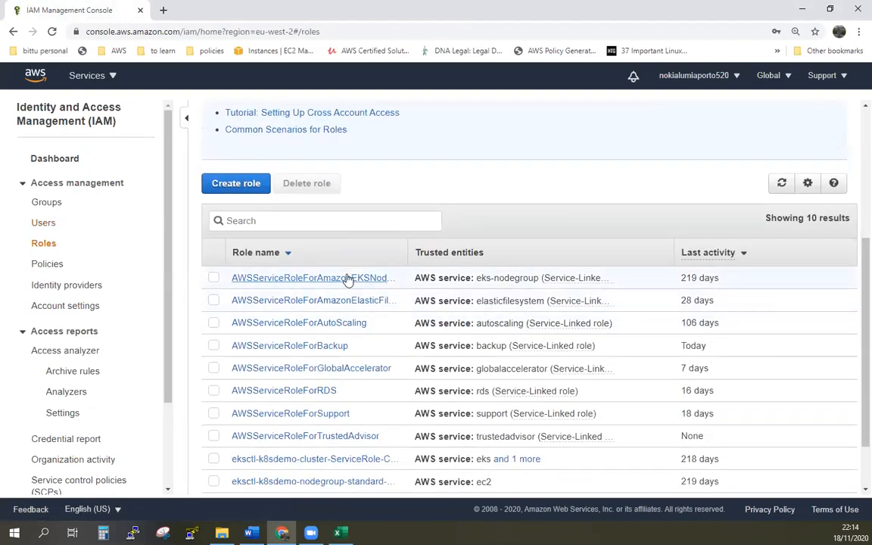
pyautogui.click(249, 184)
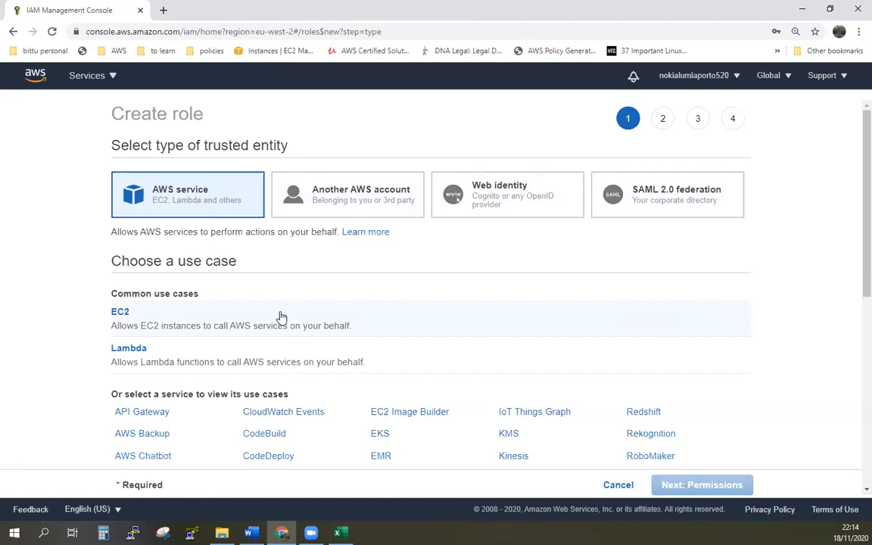
pyautogui.click(182, 330)
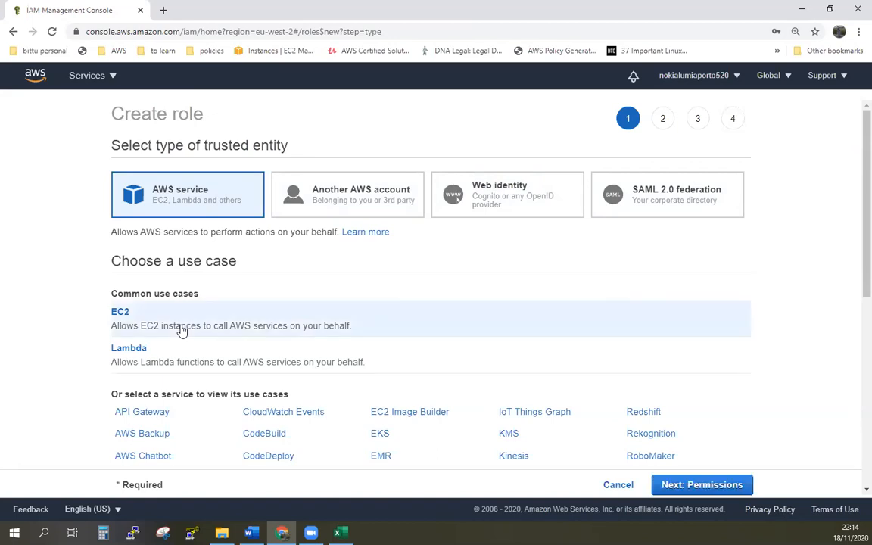
pyautogui.click(691, 487)
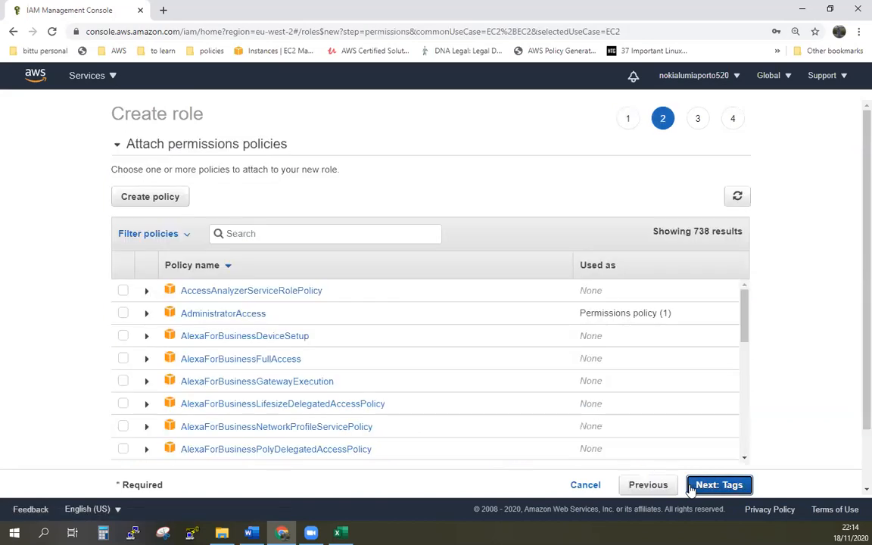
# Step: Attach the AdministratorAccess policy to the new role and continue to the review without adding tags
pyautogui.click(122, 314)
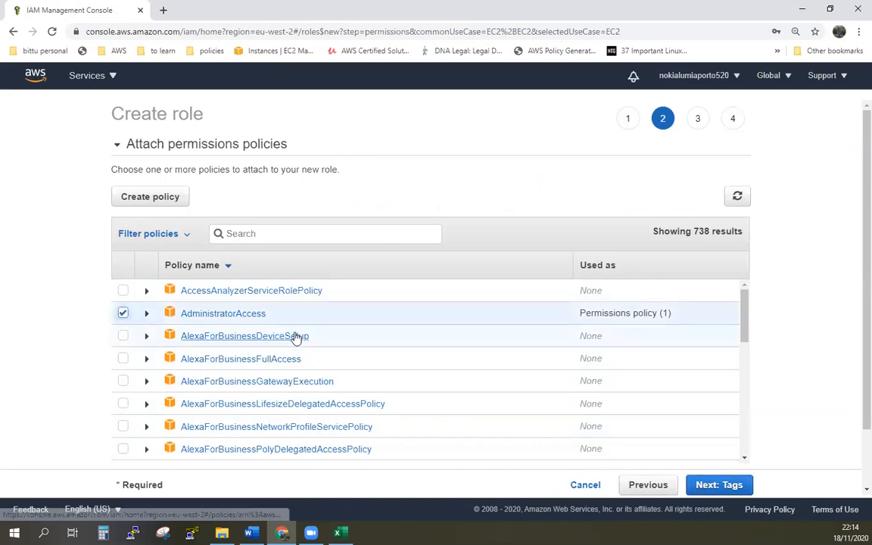
pyautogui.scroll(-1, 816, 407)
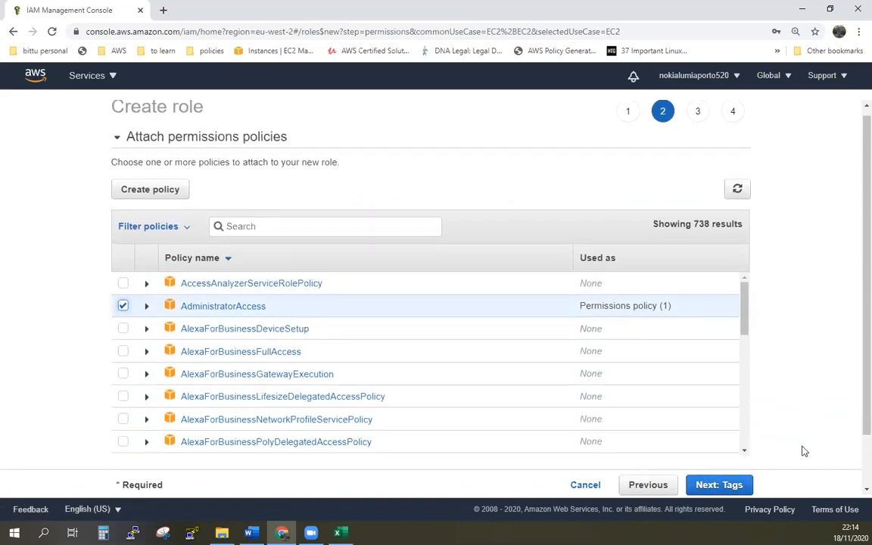
pyautogui.click(713, 486)
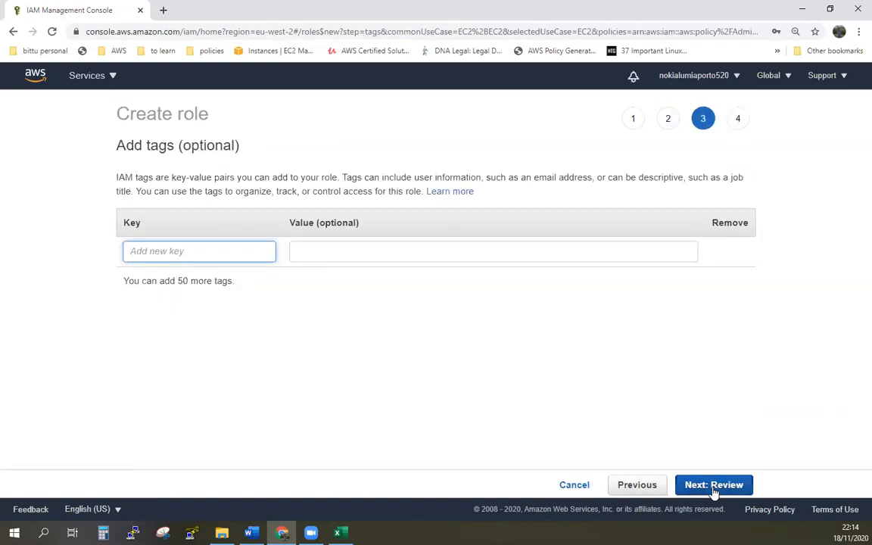
pyautogui.click(724, 485)
# Step: Name the role testuserrole, keep the default description, and create it
pyautogui.click(365, 195)
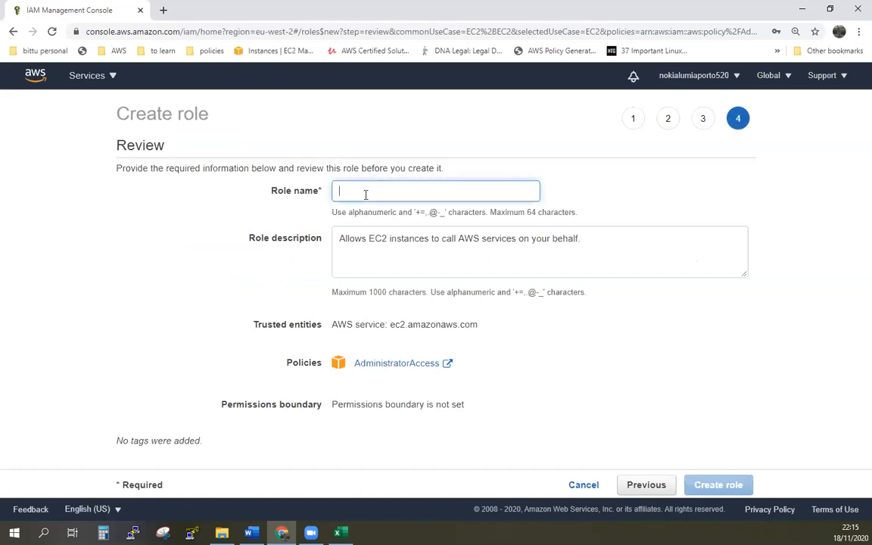
pyautogui.write('testuserrole')
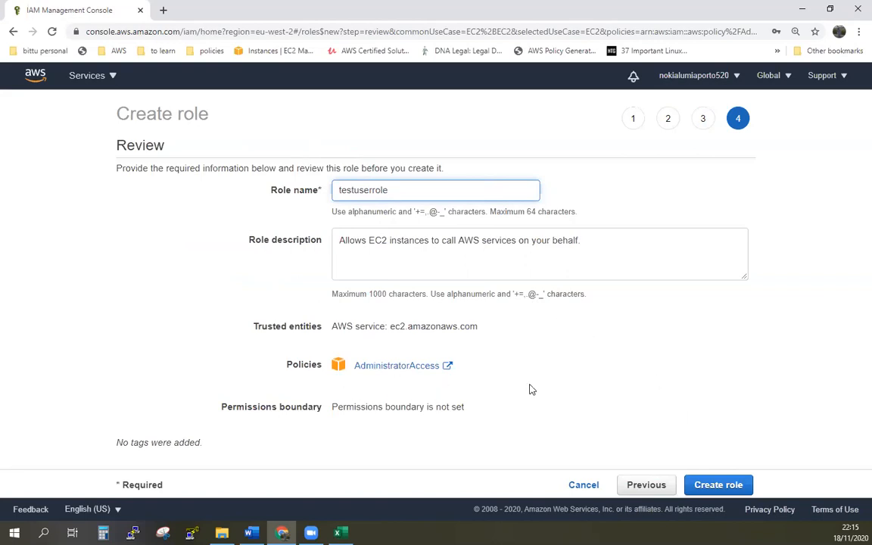
pyautogui.click(724, 485)
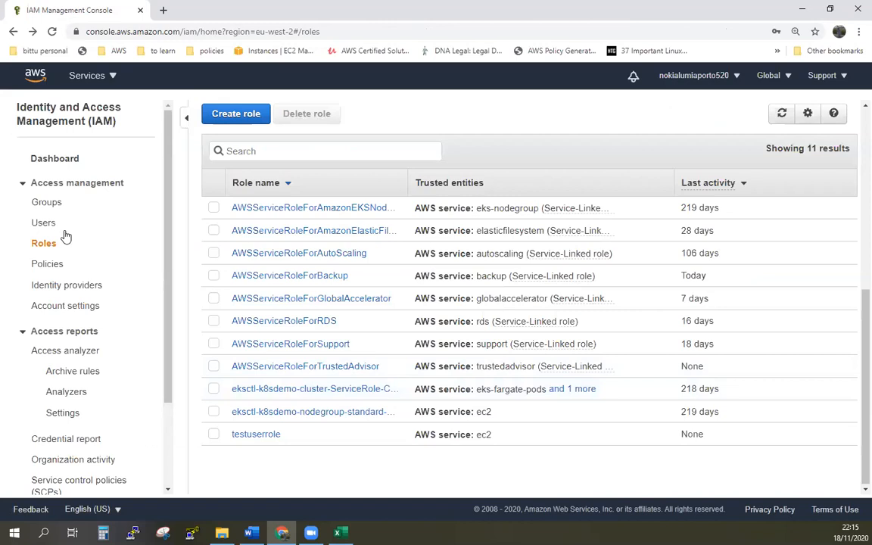
# Step: Check the users list, and examine the AdministratorAccess policy's attached entities, JSON permissions and service-level summary
pyautogui.click(43, 225)
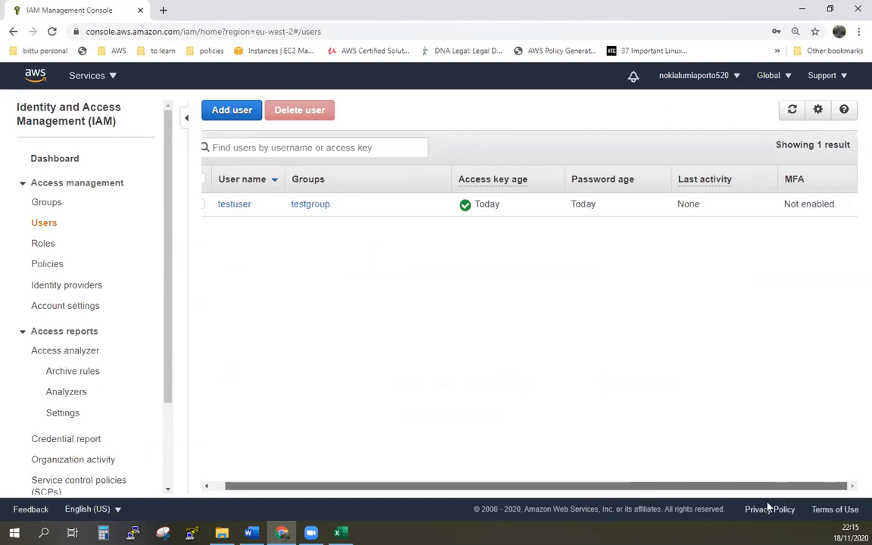
pyautogui.click(52, 265)
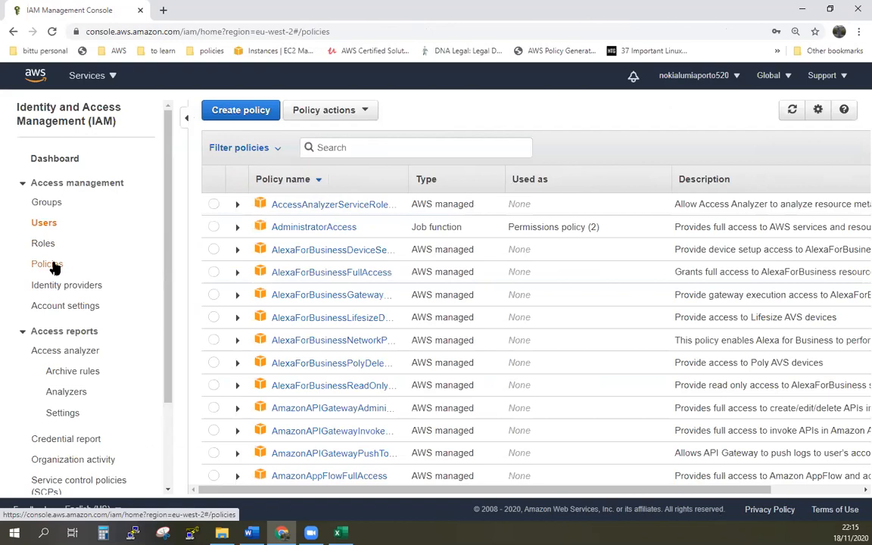
pyautogui.click(289, 232)
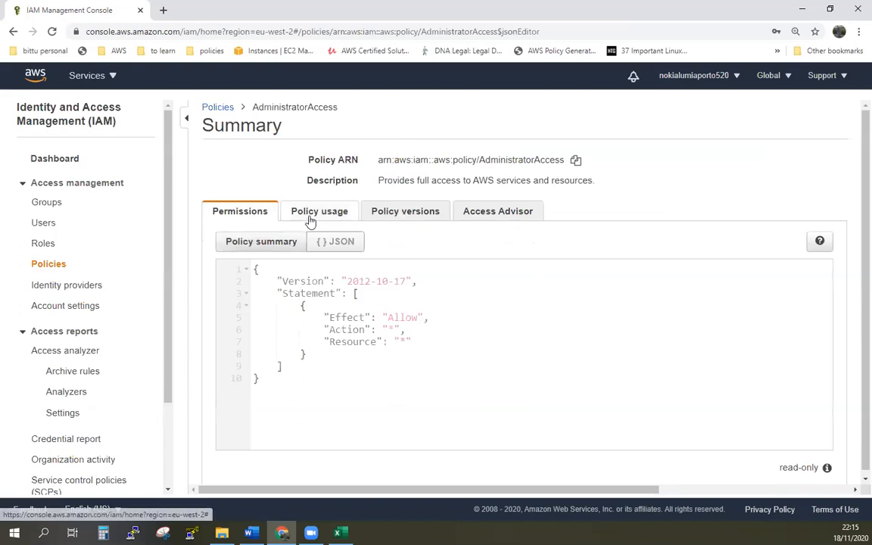
pyautogui.click(310, 220)
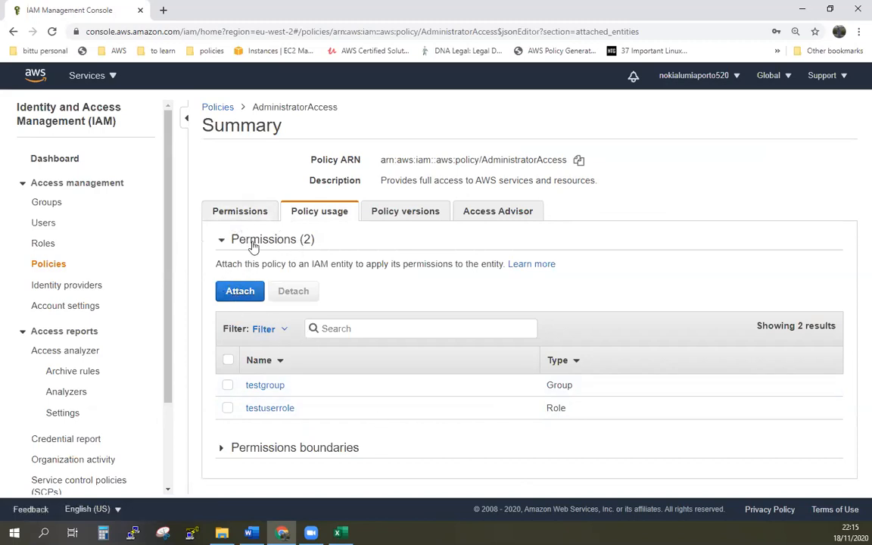
pyautogui.click(239, 220)
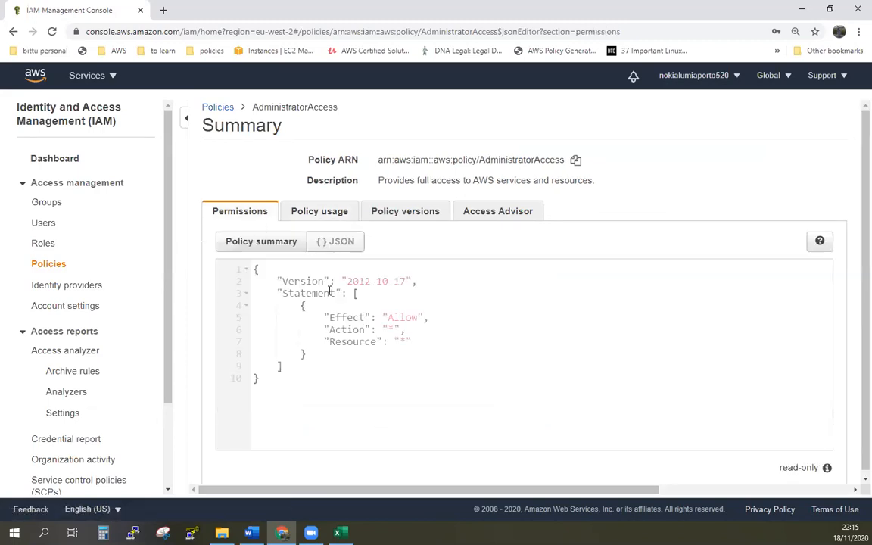
pyautogui.click(264, 248)
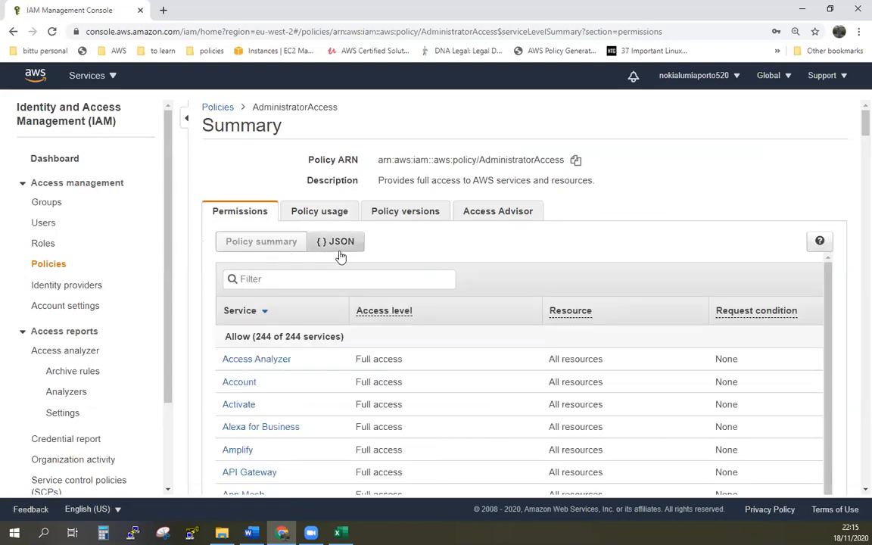
pyautogui.scroll(-2, 447, 406)
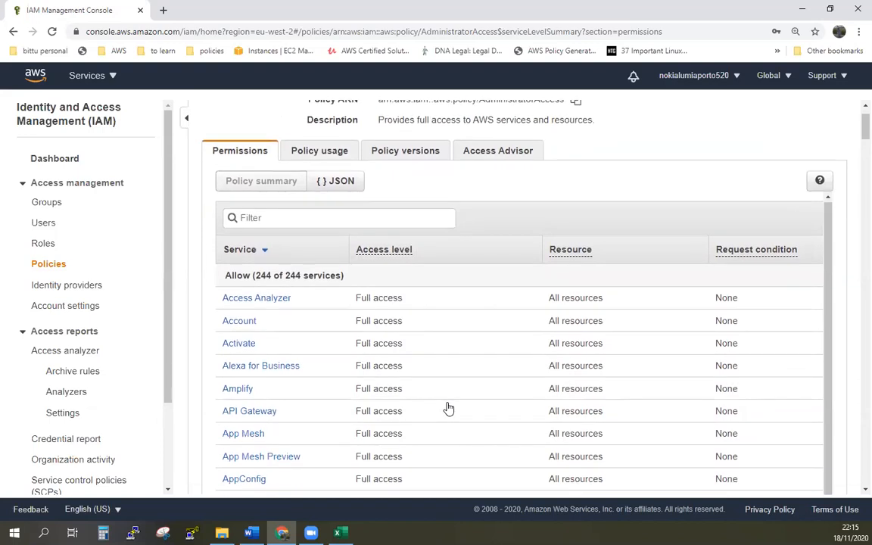
# Step: Copy the full JSON of the AdministratorAccess policy and paste it into a new Notepad document
pyautogui.click(325, 183)
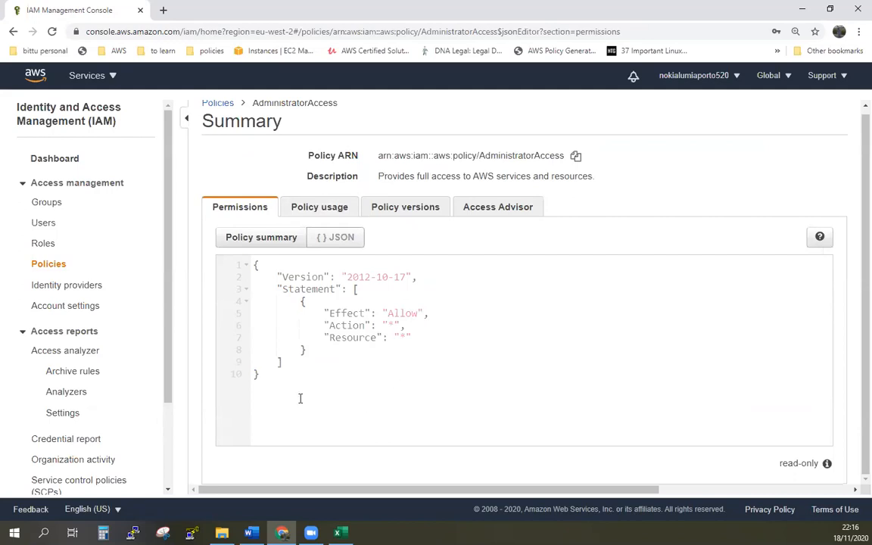
pyautogui.moveTo(299, 398); pyautogui.dragTo(140, 252)
pyautogui.press('super+c')
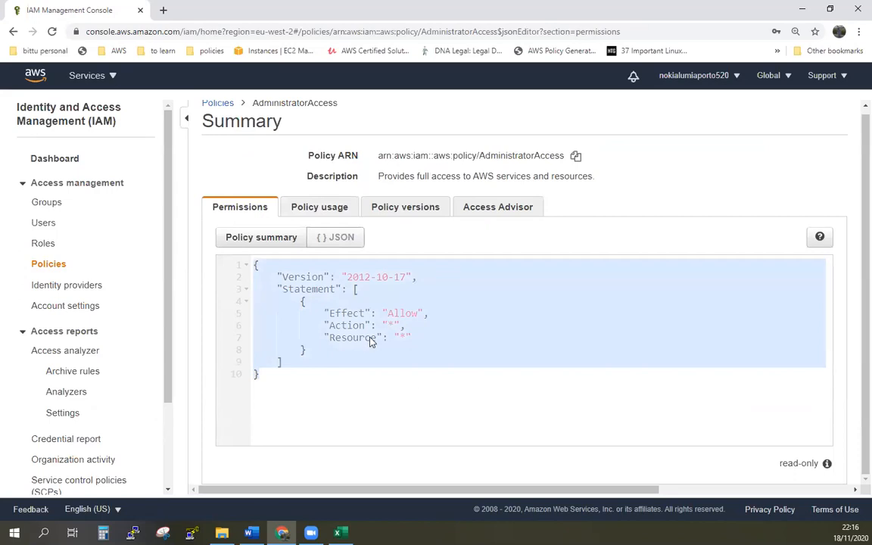
pyautogui.click(43, 533)
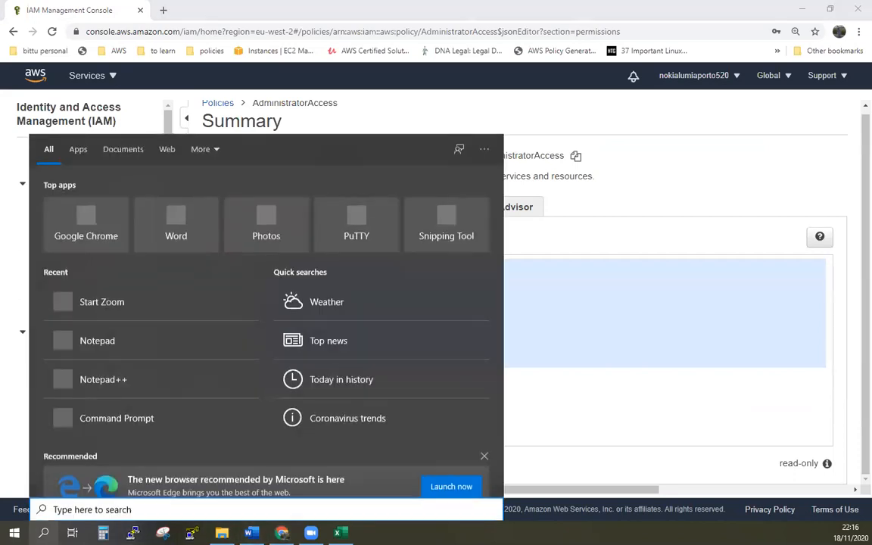
pyautogui.write('note')
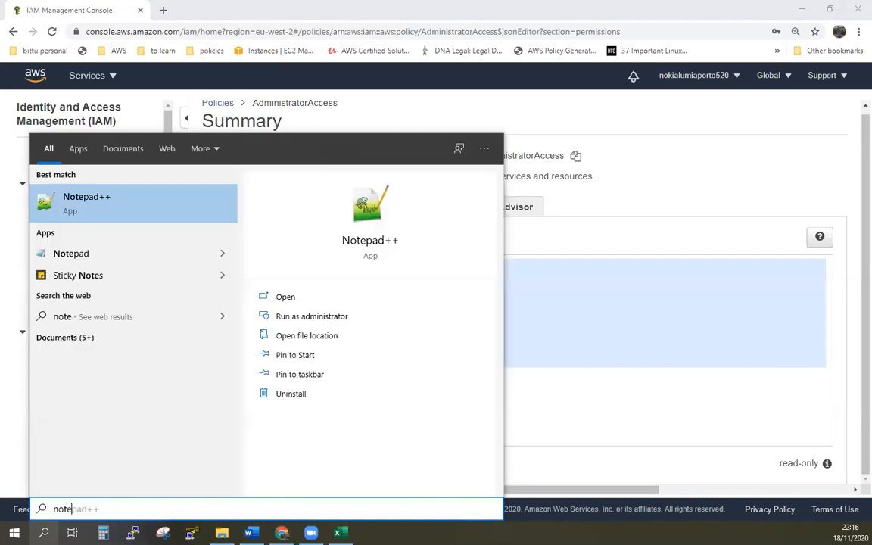
pyautogui.click(91, 256)
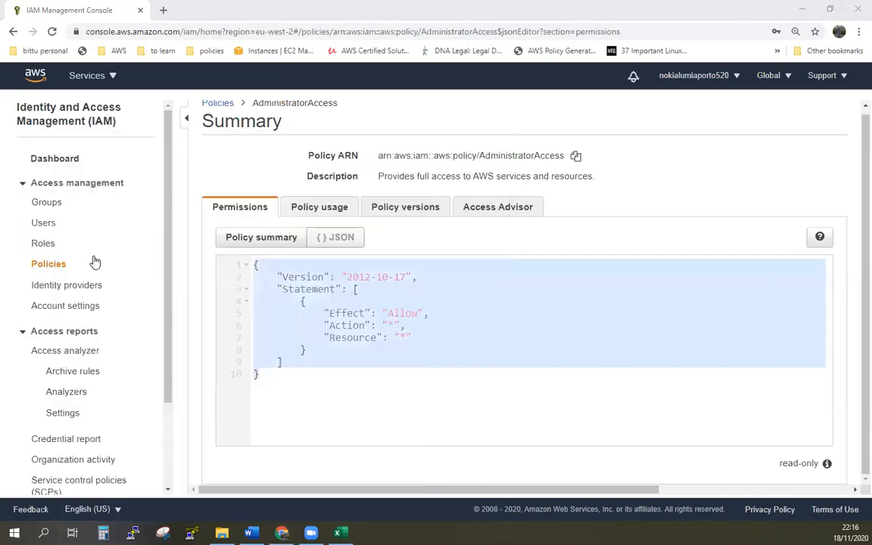
pyautogui.rightClick(185, 107)
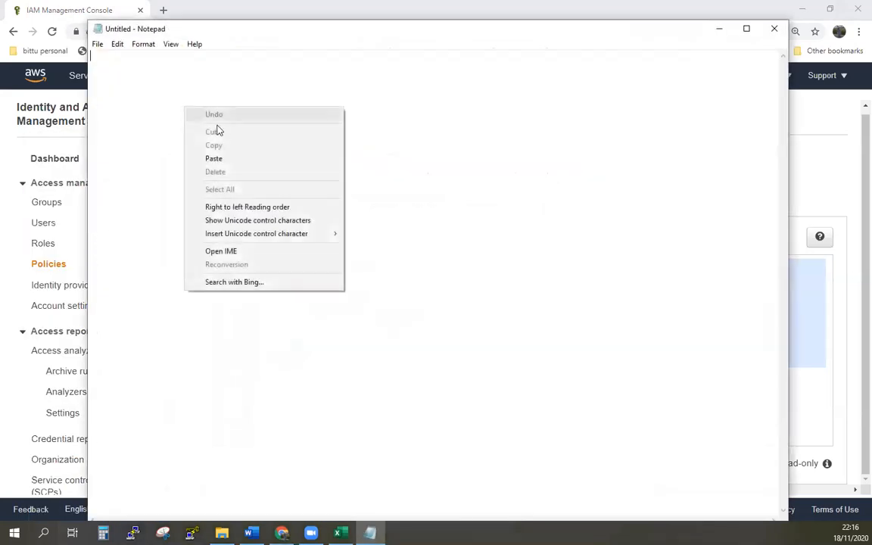
pyautogui.click(224, 159)
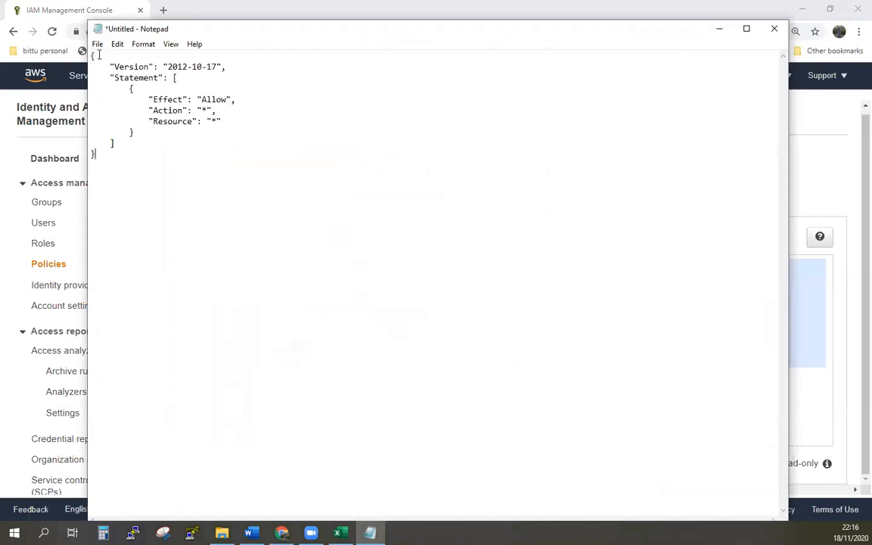
# Step: Save the Notepad document as testuser.txt in the Downloads folder with the All Files type, and close it
pyautogui.click(98, 46)
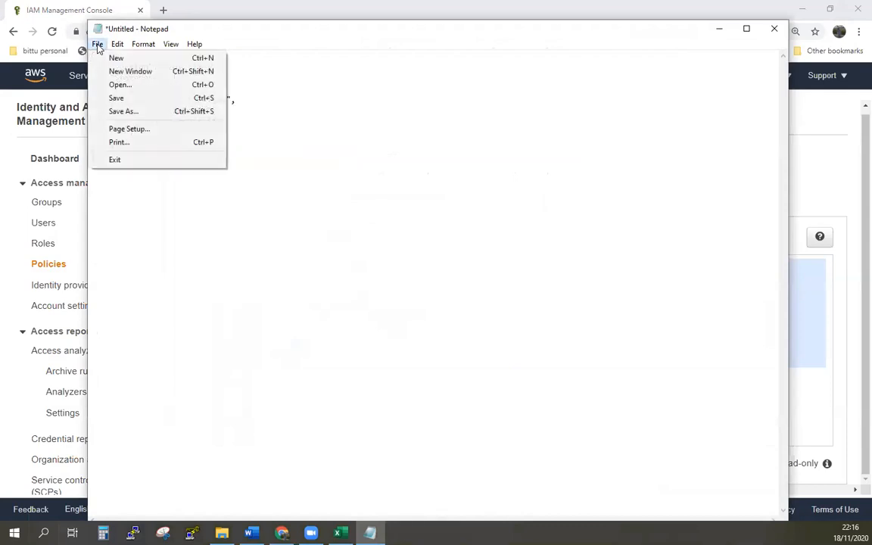
pyautogui.click(117, 112)
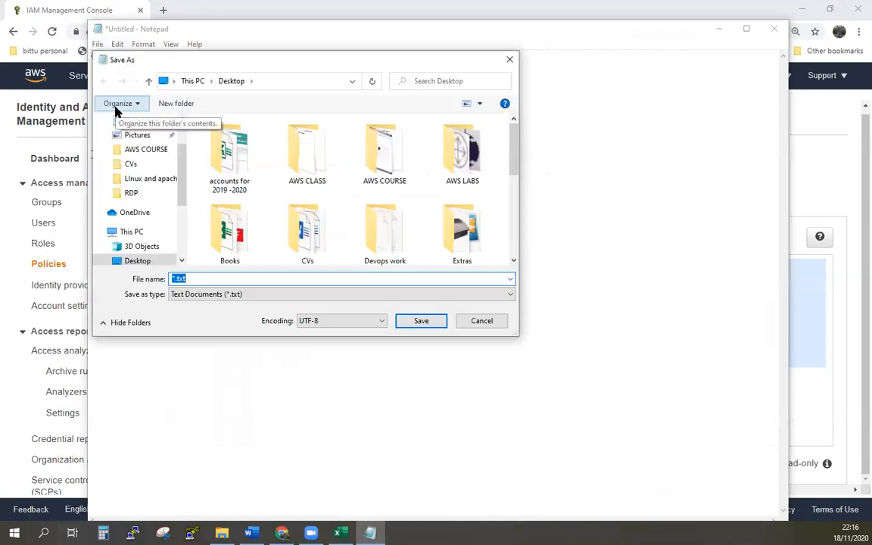
pyautogui.click(172, 278)
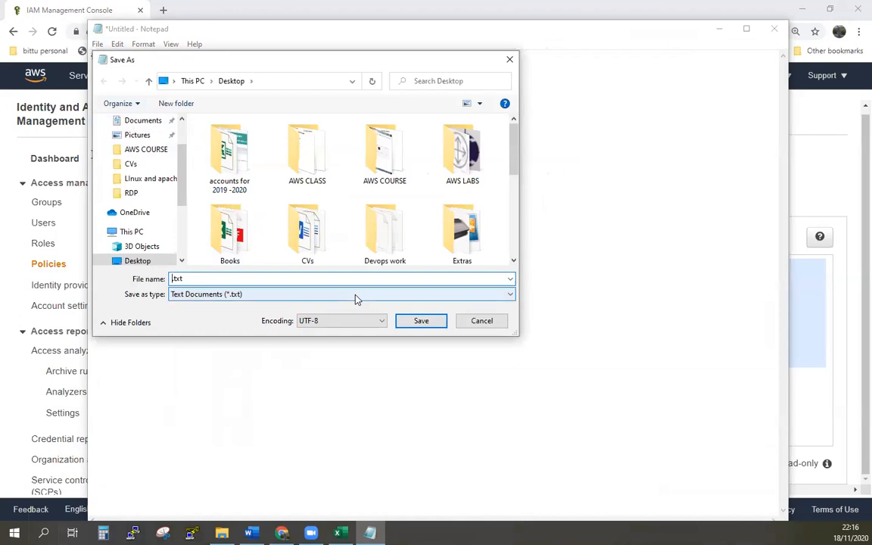
pyautogui.write('testn')
pyautogui.press('BackSpace')
pyautogui.write('user')
pyautogui.click(501, 297)
pyautogui.click(287, 315)
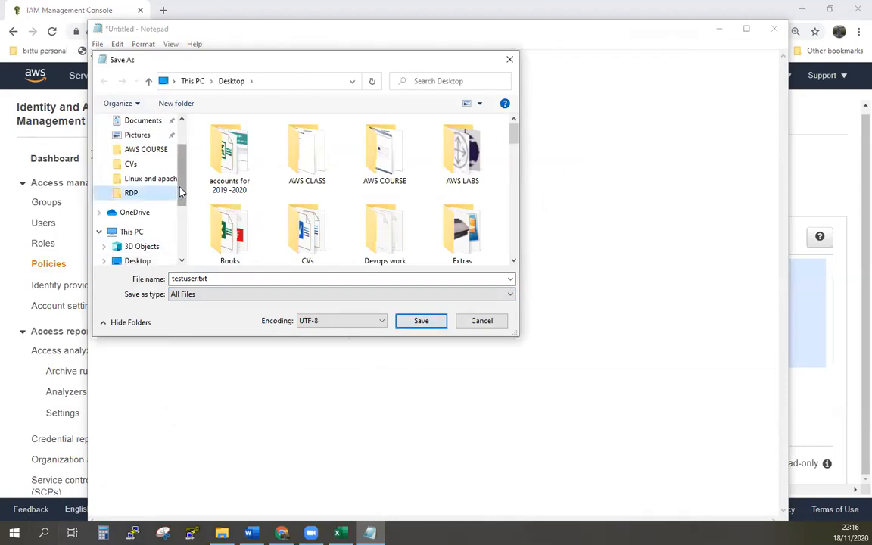
pyautogui.scroll(2, 152, 163)
pyautogui.click(152, 159)
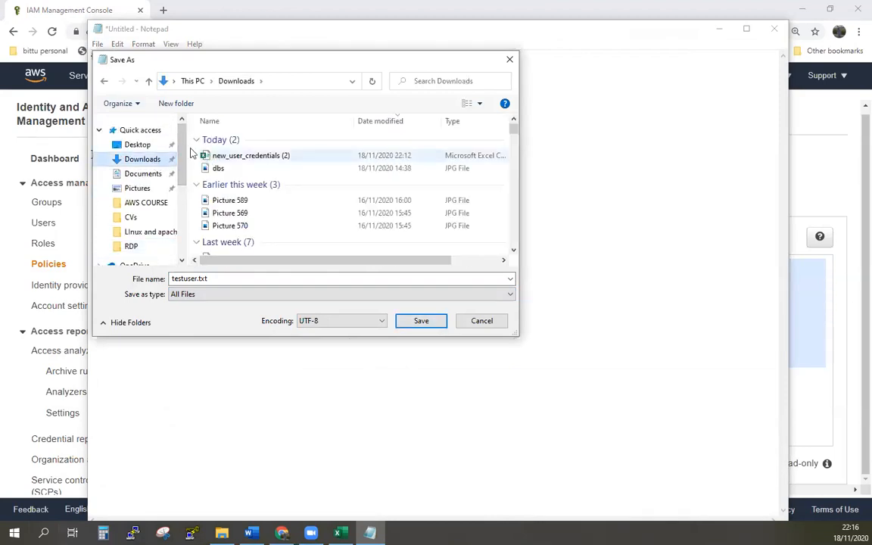
pyautogui.click(421, 321)
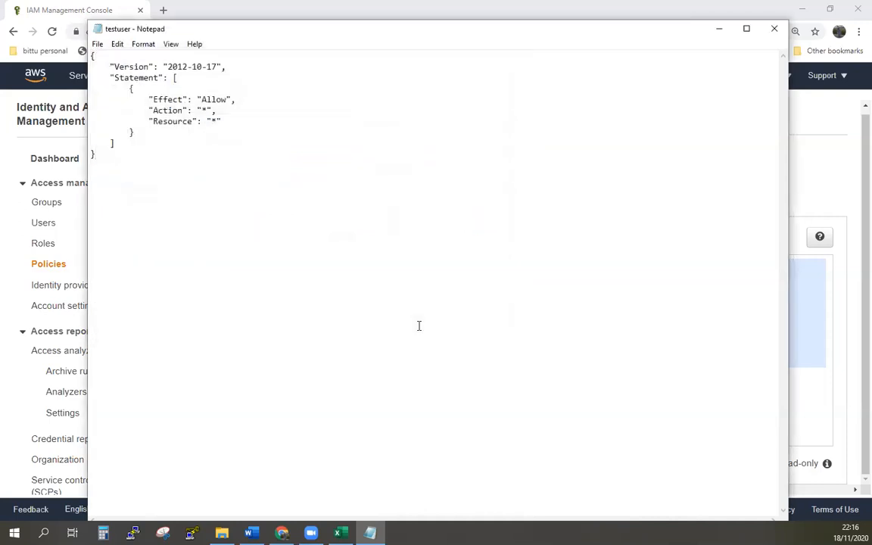
pyautogui.click(774, 29)
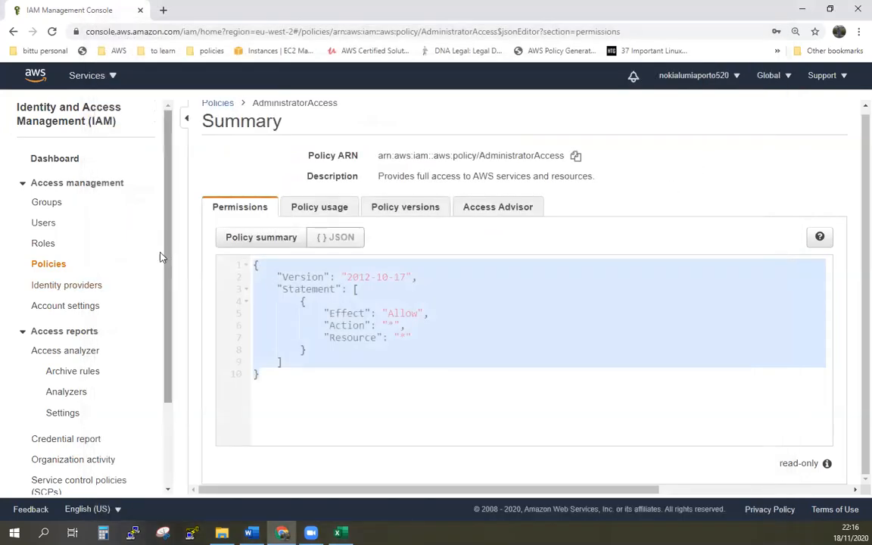
# Step: Check testuser's summary and permissions policies in IAM, and return to the users list
pyautogui.click(40, 226)
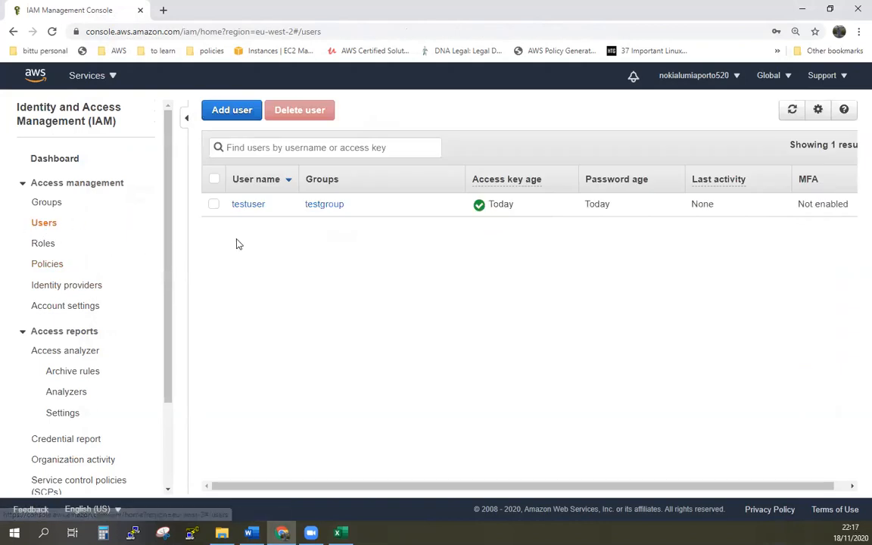
pyautogui.click(248, 205)
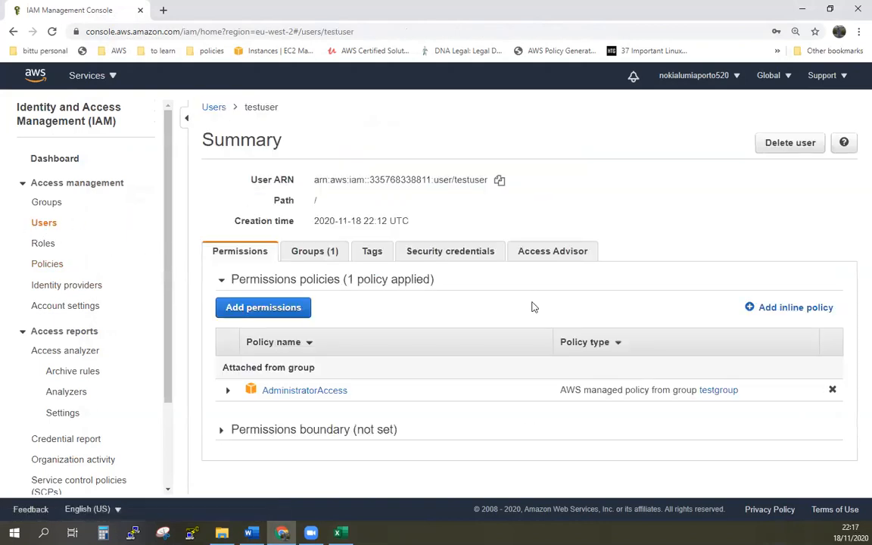
pyautogui.click(56, 225)
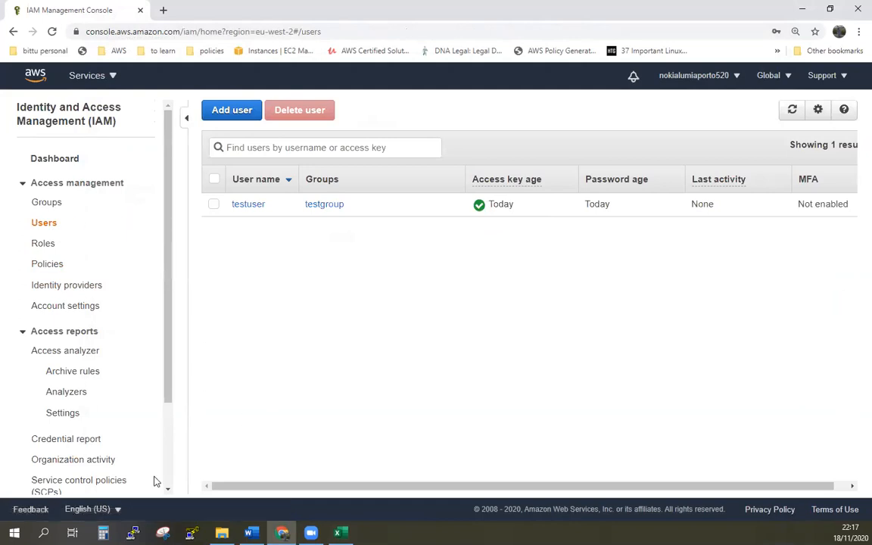
# Step: Open Command Prompt from the Windows search and run aws configure
pyautogui.click(43, 533)
pyautogui.write('cmd')
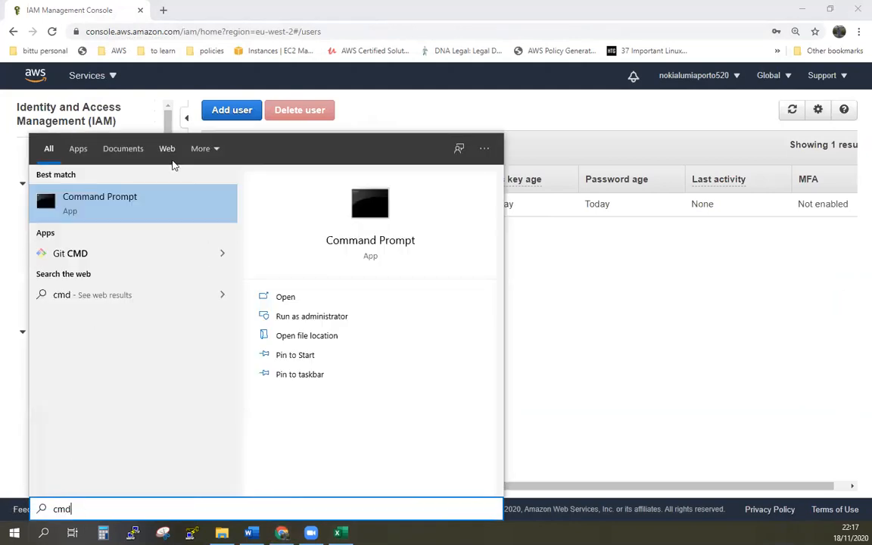
pyautogui.click(173, 215)
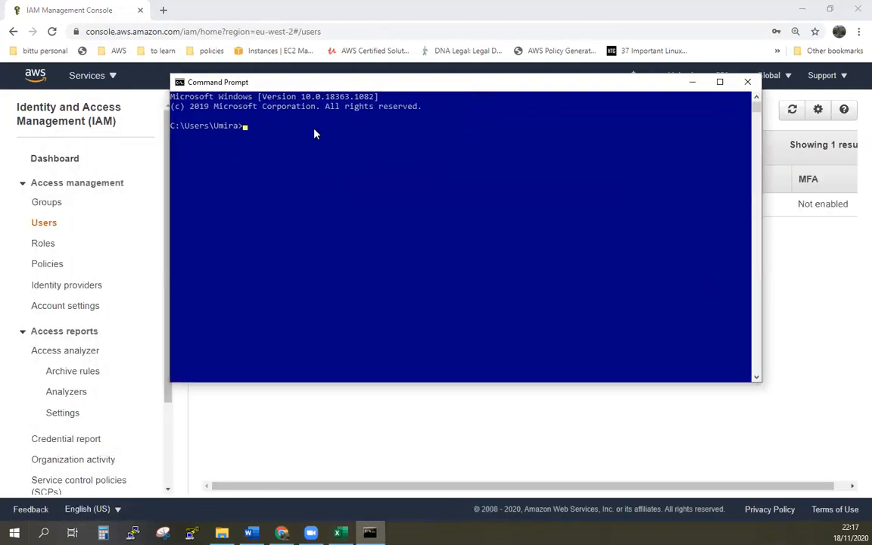
pyautogui.click(313, 130)
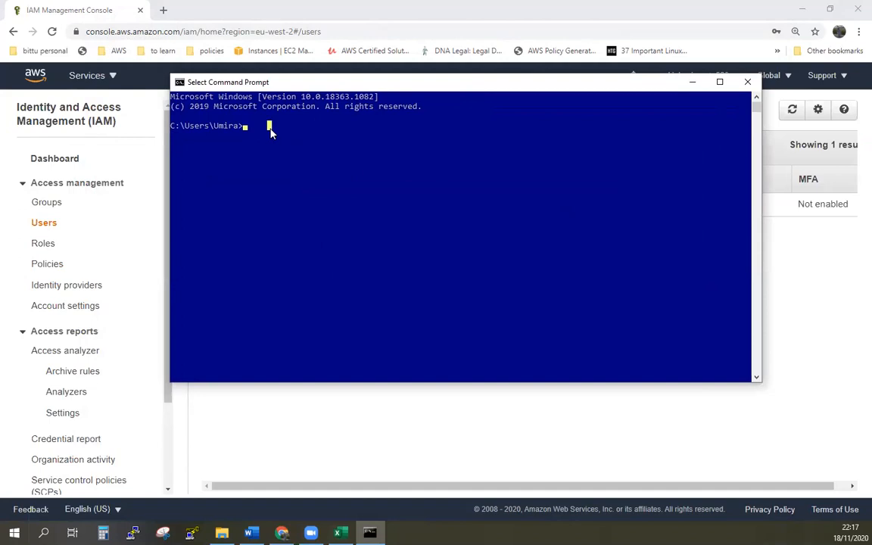
pyautogui.write('aw')
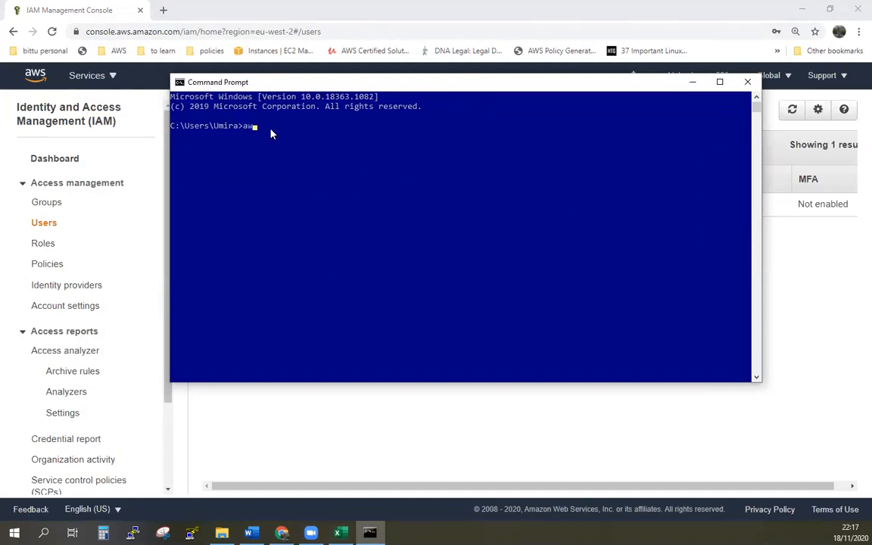
pyautogui.write('s configure')
pyautogui.press('Return')
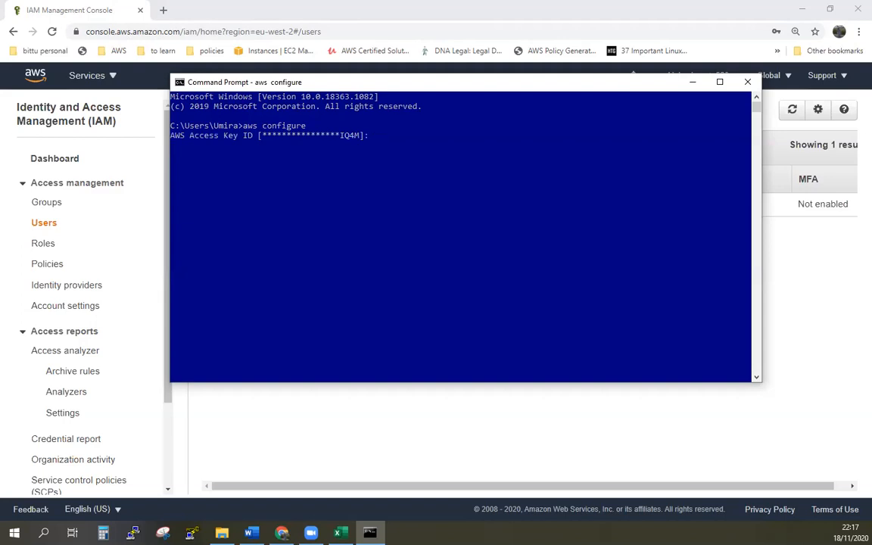
# Step: Copy testuser's access key ID from the new_user_credentials (2) workbook in Excel and enter it at the Command Prompt's AWS Access Key ID prompt
pyautogui.hotkey('alt', 'Tab')
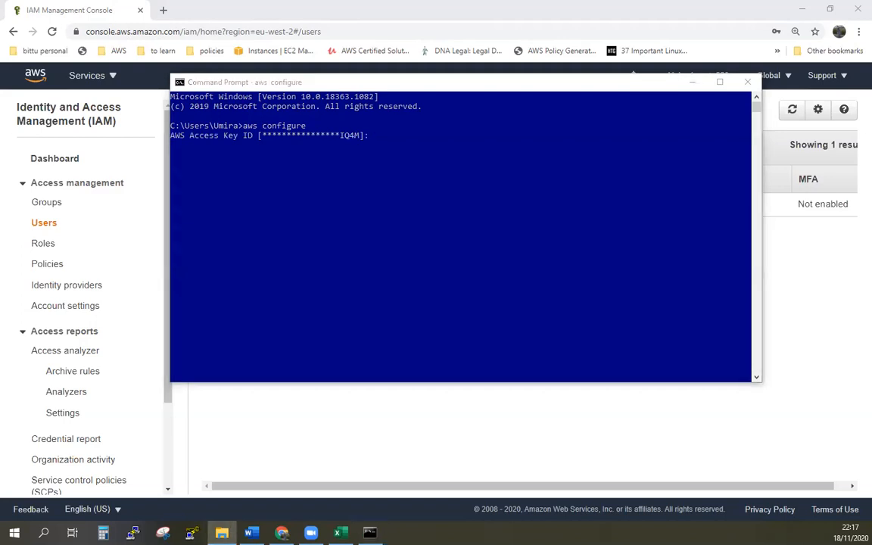
pyautogui.click(340, 532)
pyautogui.click(339, 532)
pyautogui.click(340, 532)
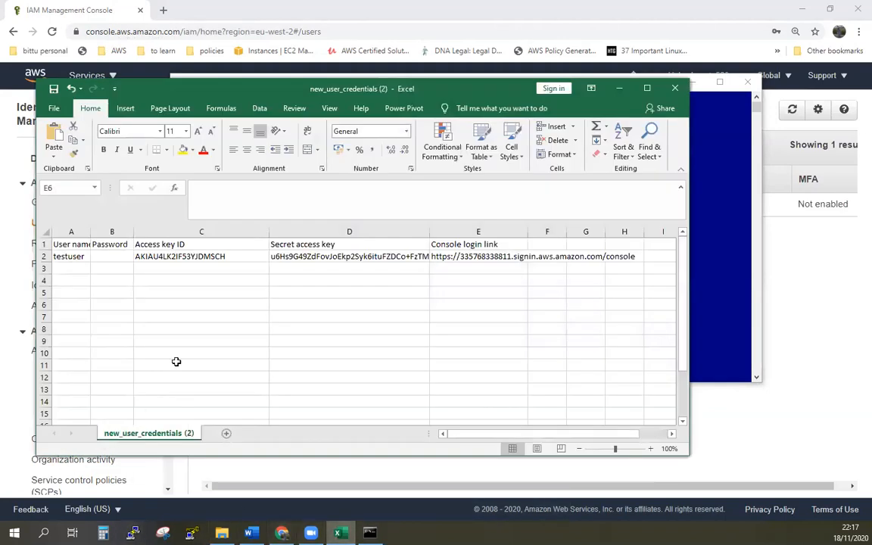
pyautogui.click(196, 257)
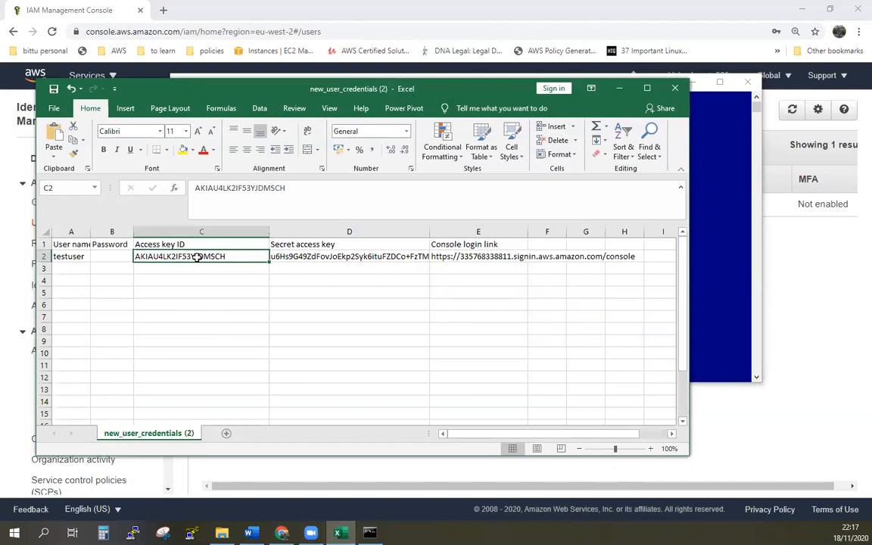
pyautogui.rightClick(198, 255)
pyautogui.click(239, 267)
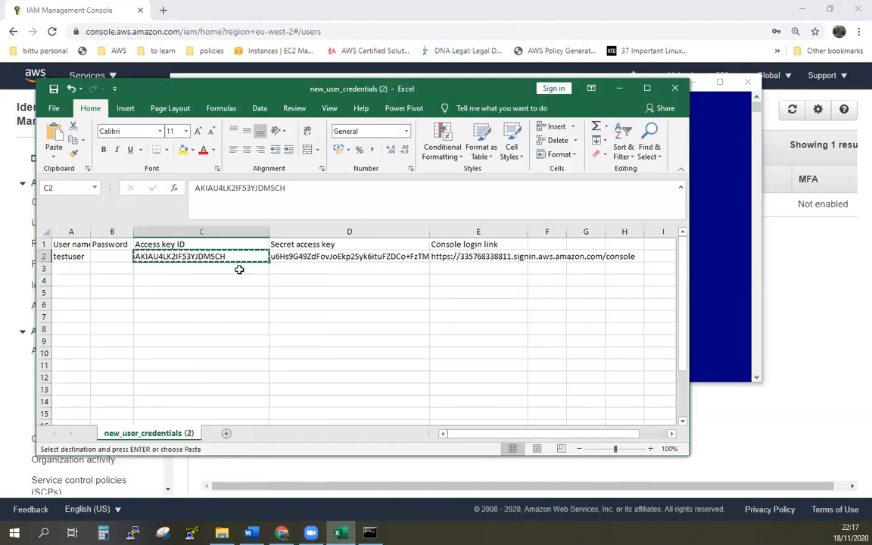
pyautogui.click(732, 202)
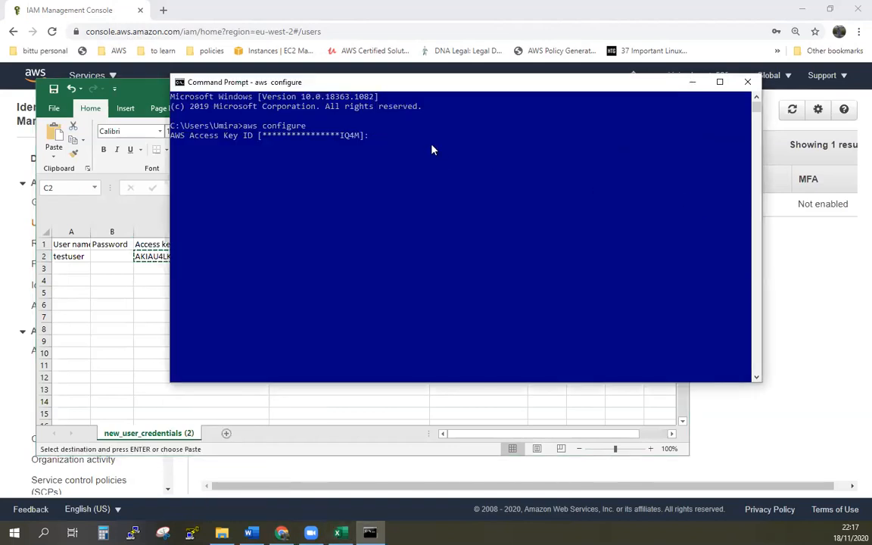
pyautogui.hotkey('ctrl', 'v')
pyautogui.press('Return')
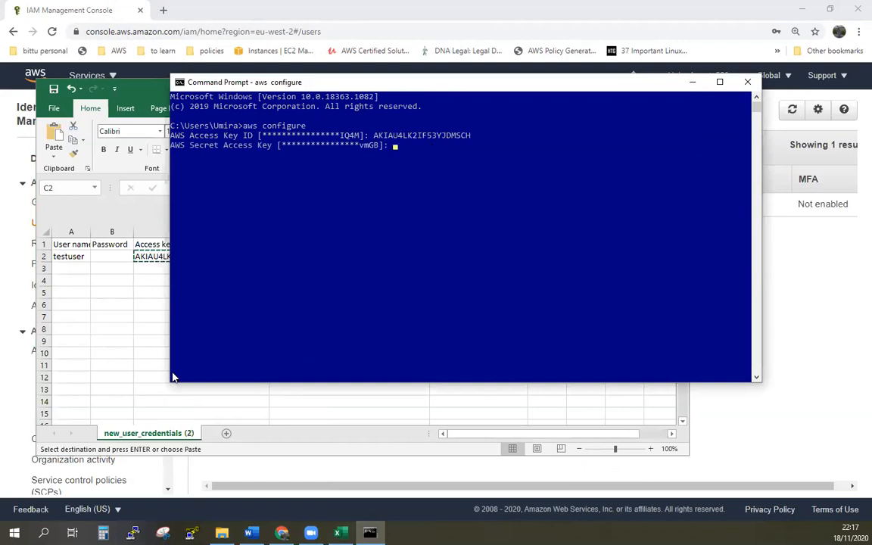
# Step: Copy the secret access key from the Excel workbook into the AWS Secret Access Key prompt, and keep the default region and output format
pyautogui.click(93, 307)
pyautogui.click(305, 256)
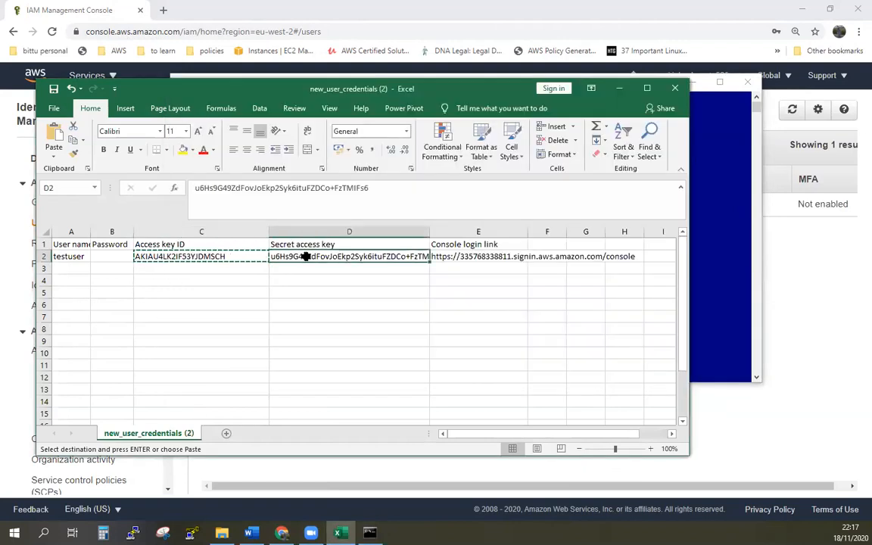
pyautogui.hotkey('ctrl', 'c')
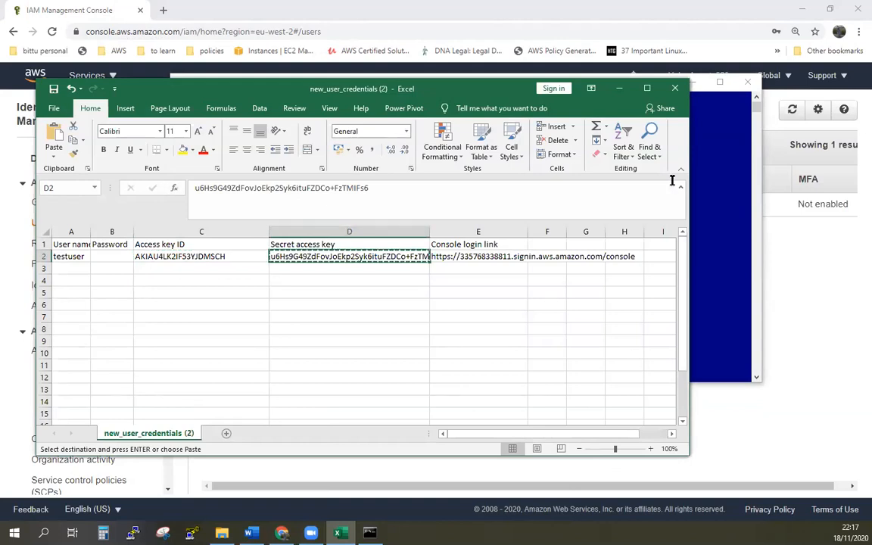
pyautogui.click(729, 202)
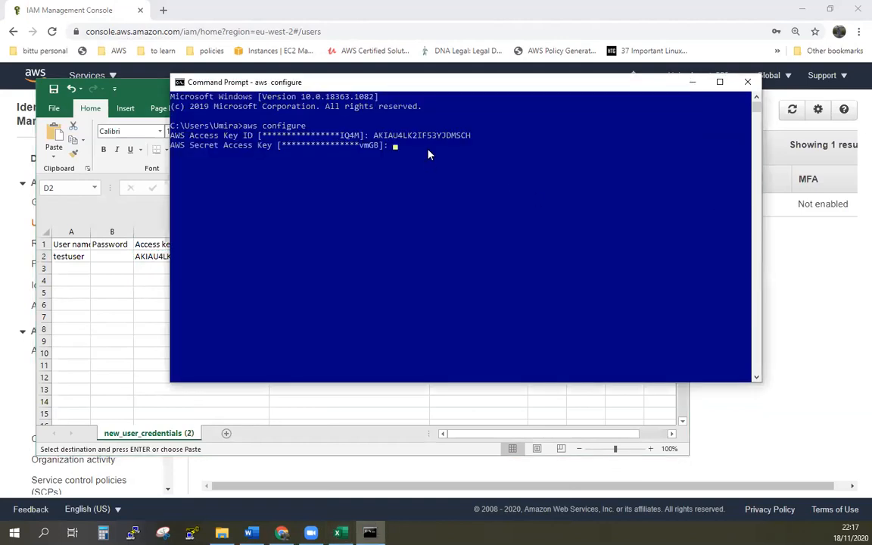
pyautogui.hotkey('ctrl', 'v')
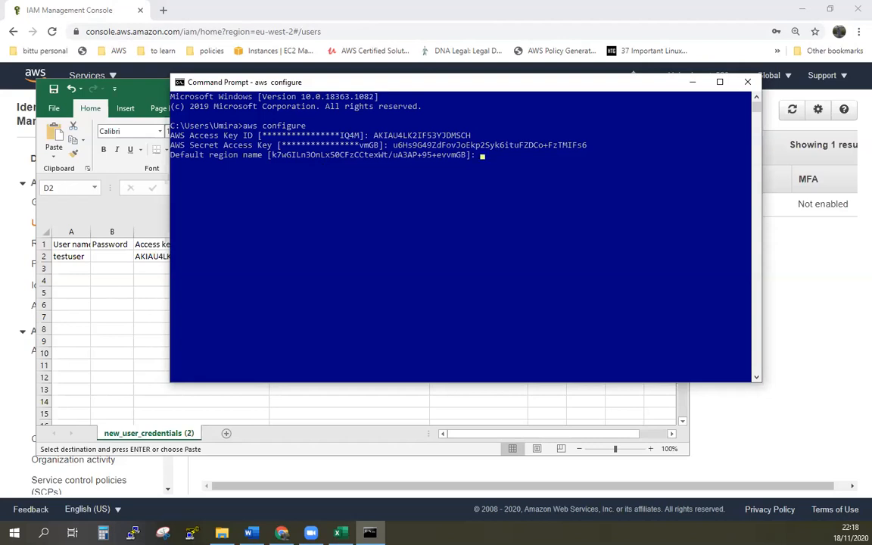
pyautogui.press('Return')
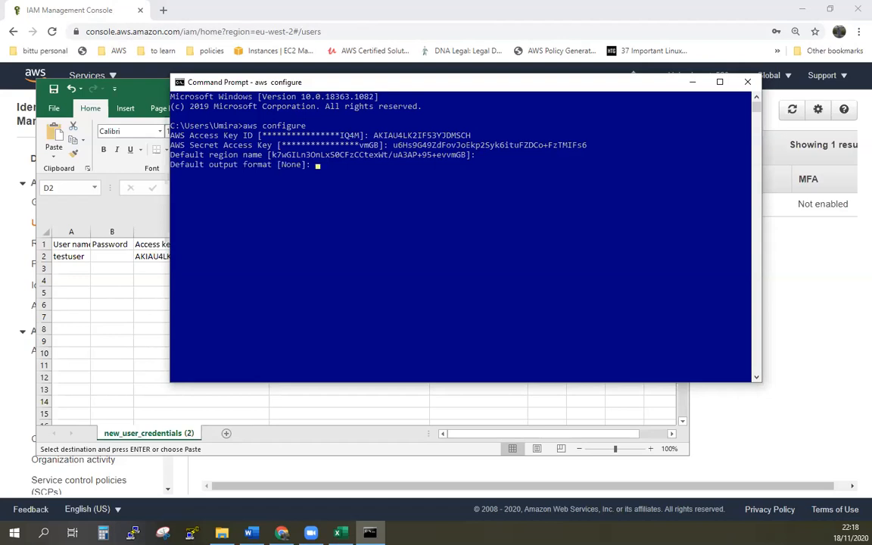
pyautogui.press('Return')
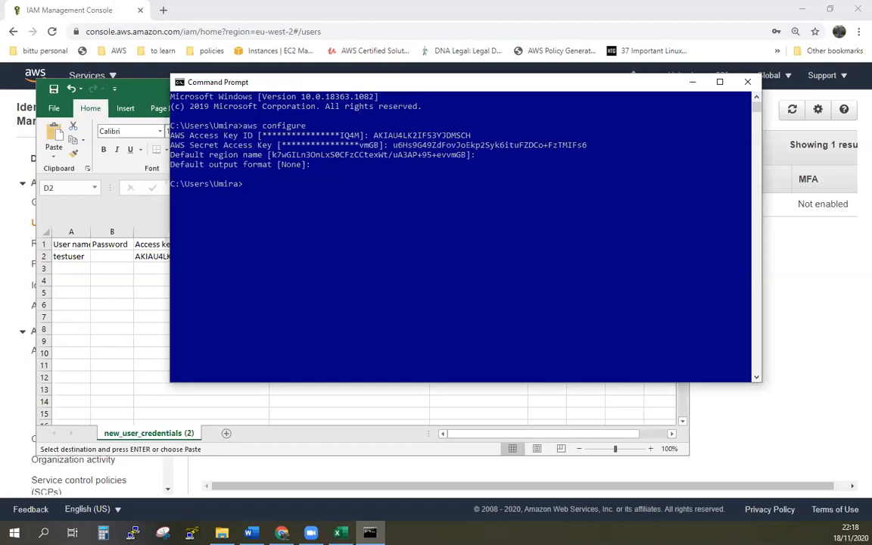
# Step: Open the bookmarked AWS guide on creating an IAM user in the browser, and examine its console, AWS CLI and AWS API instructions
pyautogui.click(252, 532)
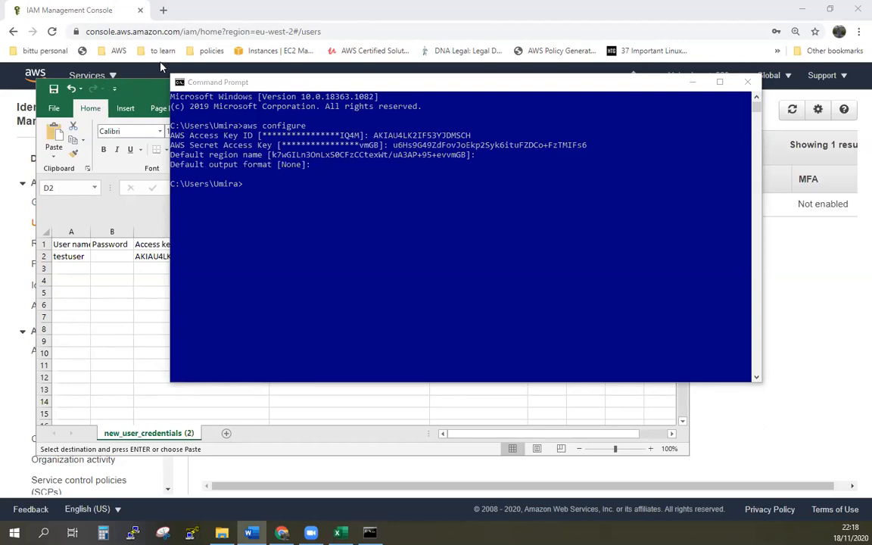
pyautogui.click(206, 51)
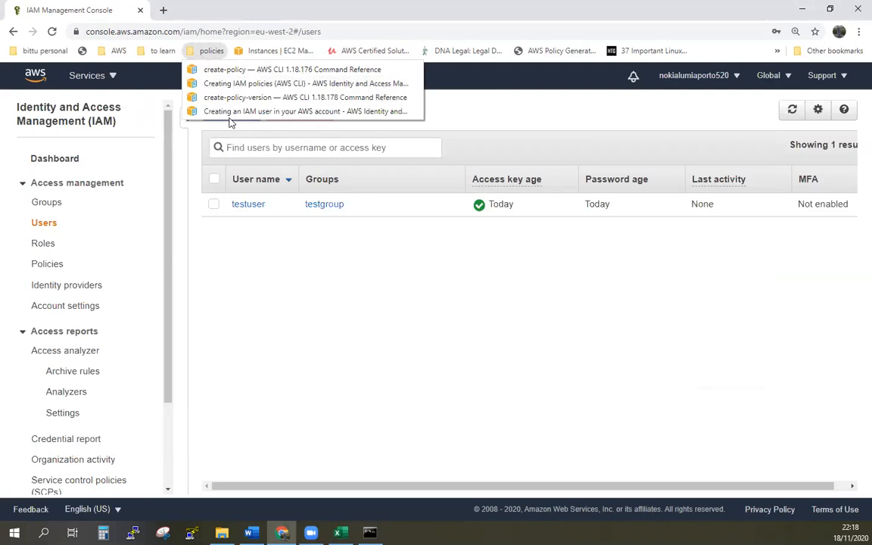
pyautogui.click(243, 114)
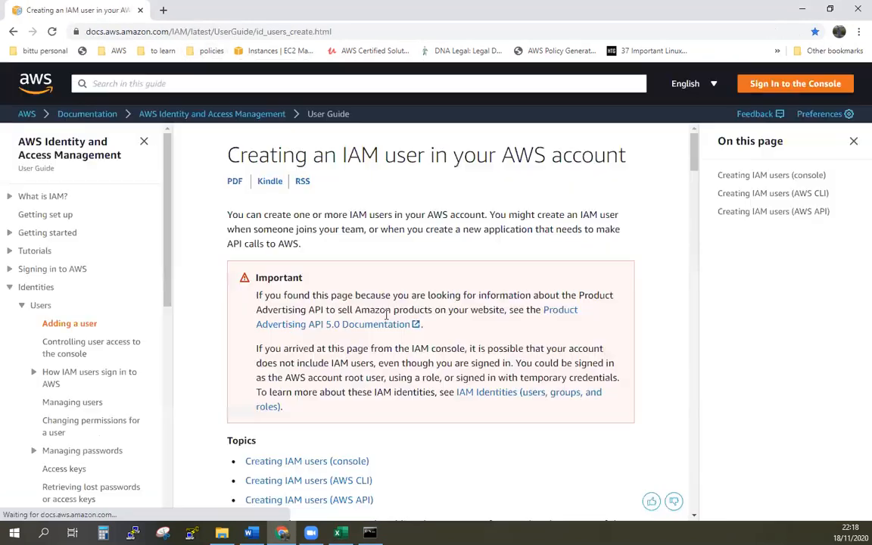
pyautogui.scroll(-10, 386, 316)
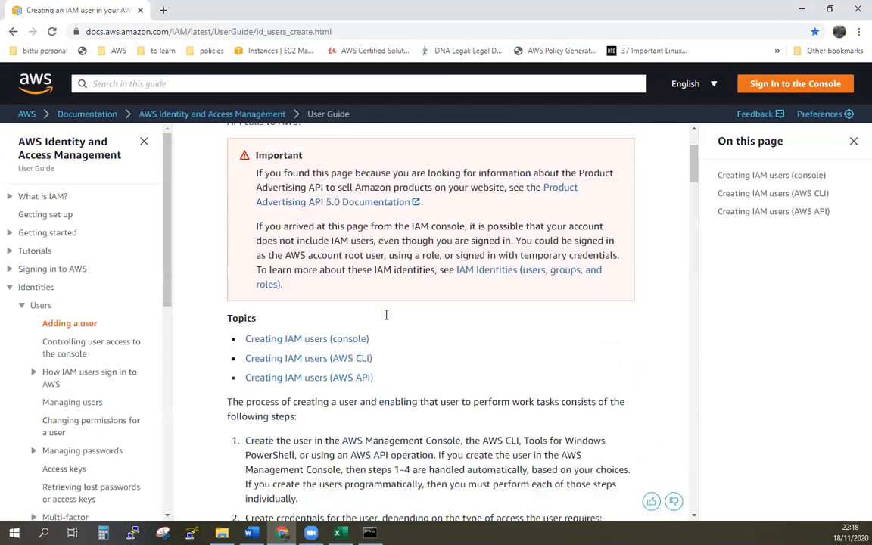
pyautogui.scroll(-10, 386, 316)
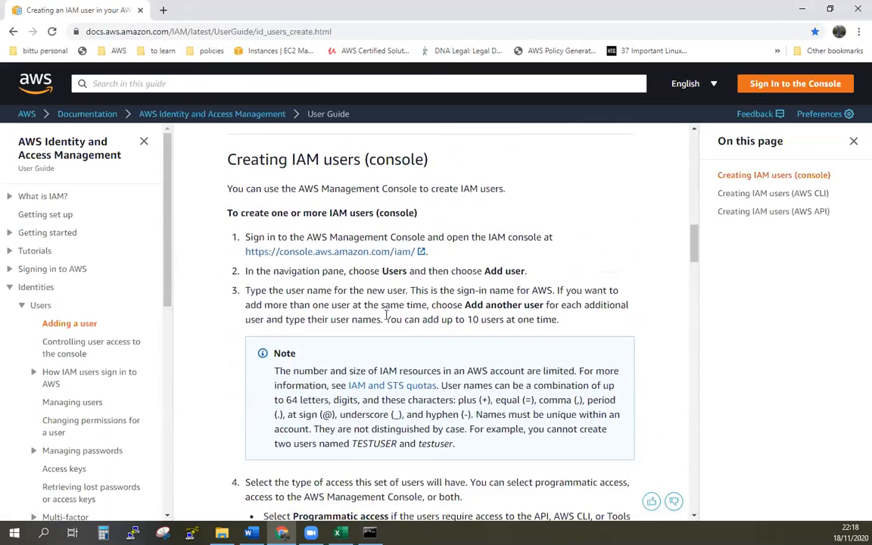
pyautogui.scroll(-10, 386, 317)
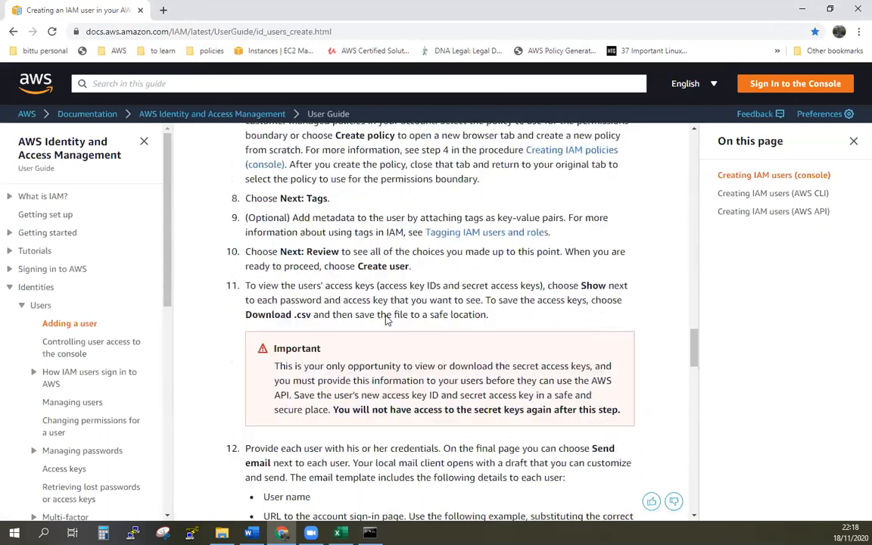
pyautogui.scroll(-10, 385, 319)
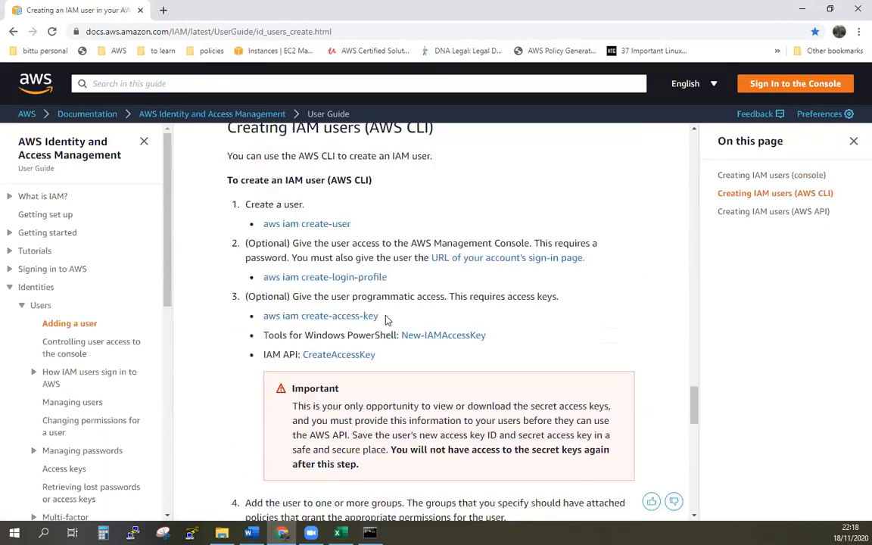
pyautogui.scroll(-8, 385, 319)
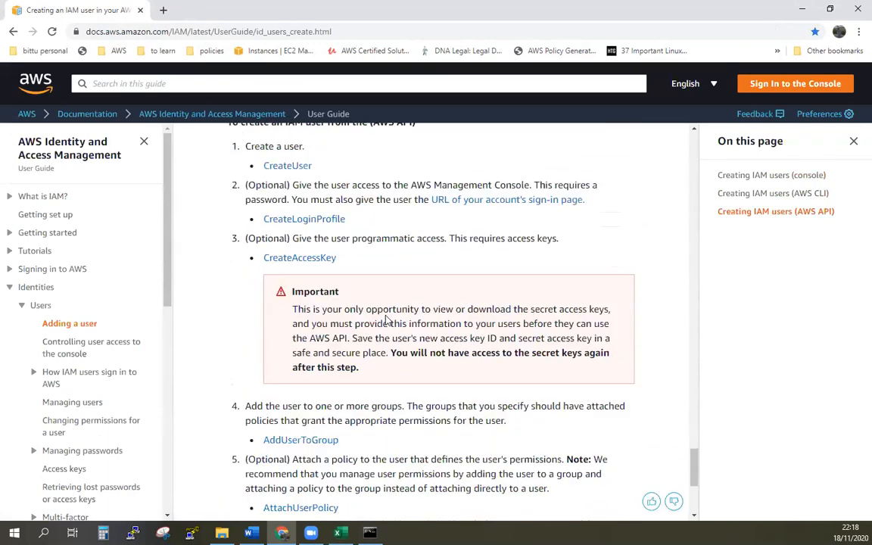
# Step: Open the CreateUser API reference from the guide's AWS API section, examine its request parameters, response elements and examples, and return to the guide
pyautogui.scroll(5, 387, 314)
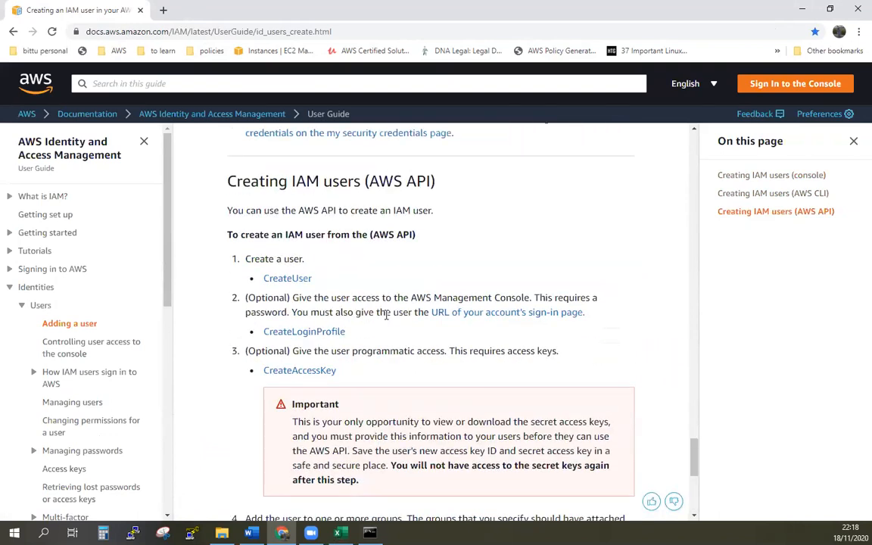
pyautogui.click(285, 281)
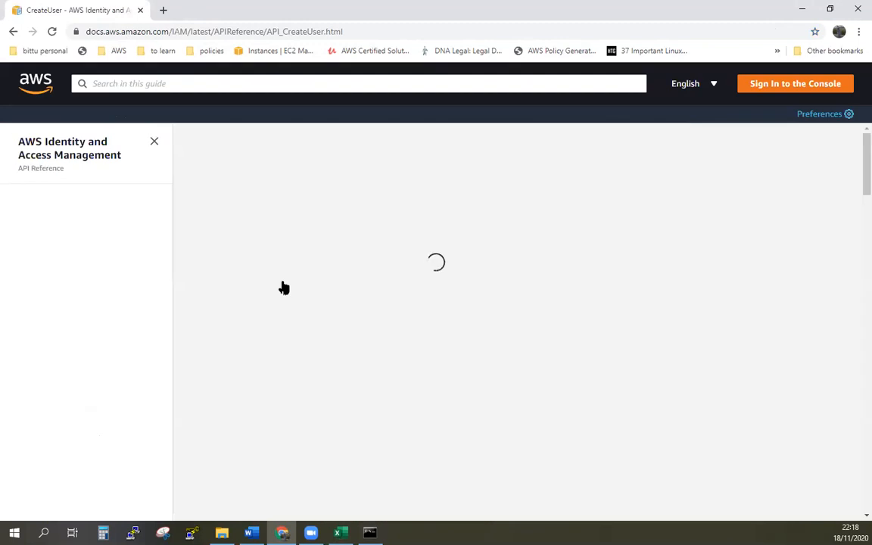
pyautogui.scroll(-5, 415, 317)
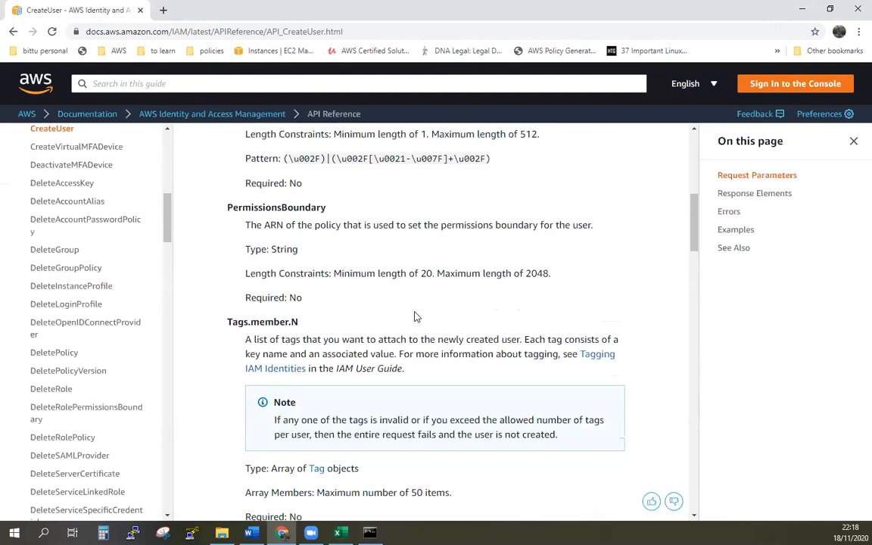
pyautogui.scroll(-5, 415, 316)
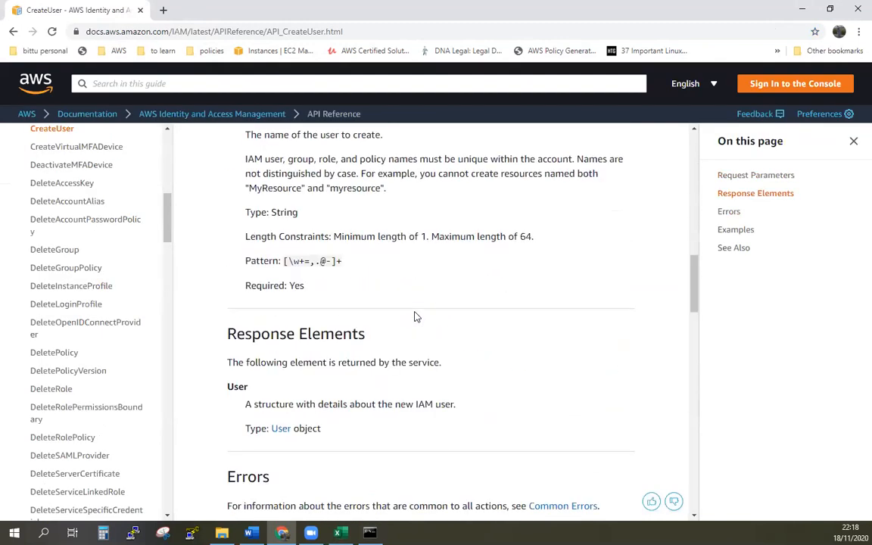
pyautogui.scroll(-3, 414, 316)
pyautogui.scroll(-6, 415, 316)
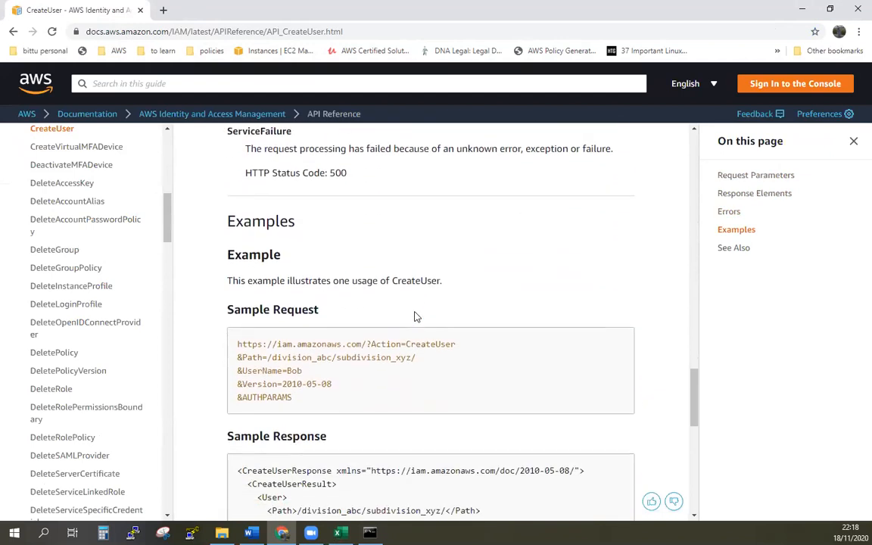
pyautogui.scroll(-10, 415, 317)
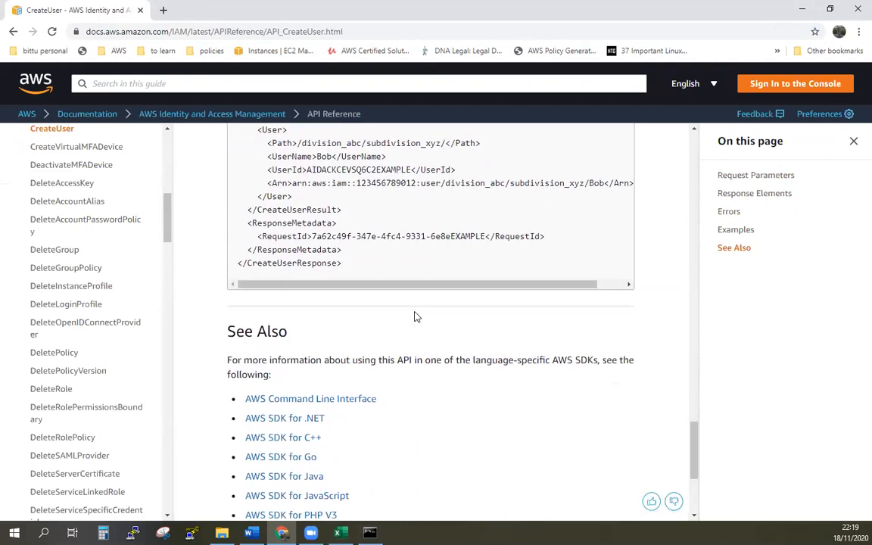
pyautogui.scroll(5, 415, 317)
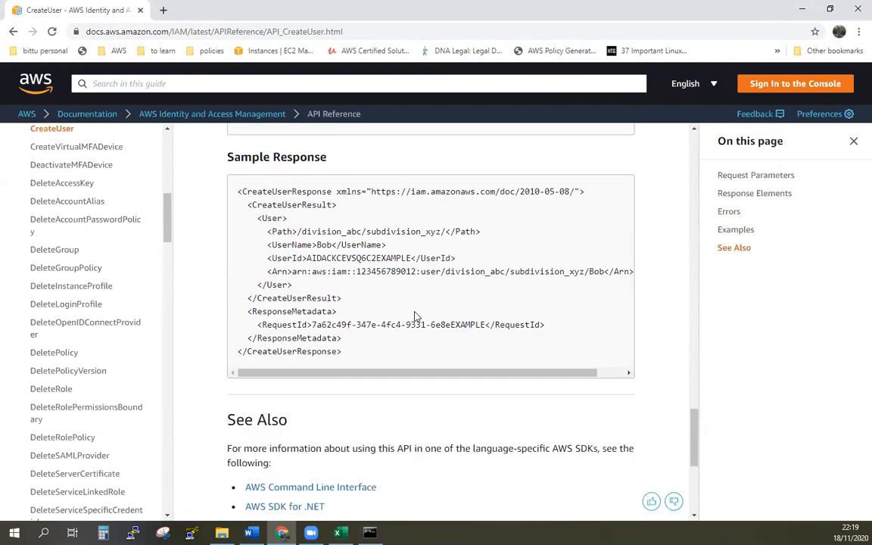
pyautogui.scroll(3, 414, 317)
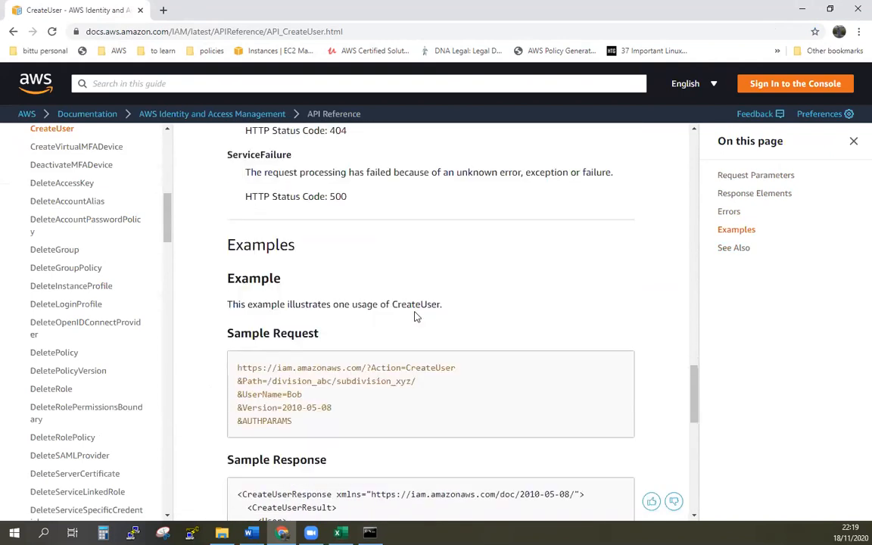
pyautogui.scroll(8, 415, 316)
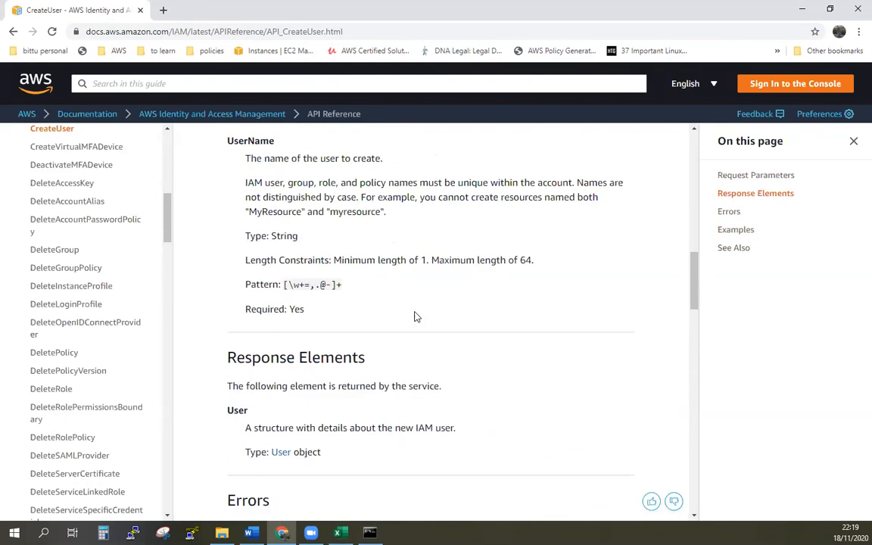
pyautogui.scroll(6, 415, 316)
pyautogui.scroll(3, 417, 312)
pyautogui.scroll(2, 421, 319)
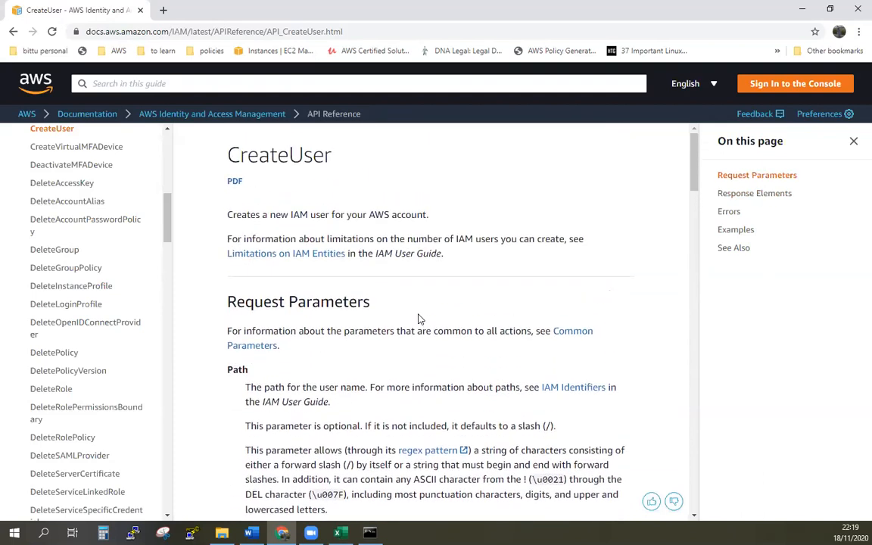
pyautogui.hotkey('alt', 'Left')
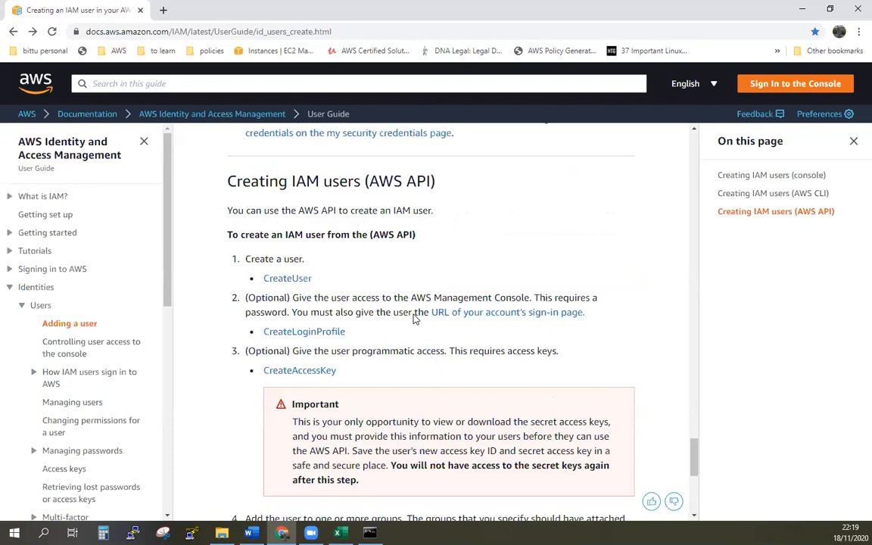
# Step: Reopen the CreateUser API reference, examine its UserName parameter, sample request and SDK links, and go back to the user guide
pyautogui.click(284, 278)
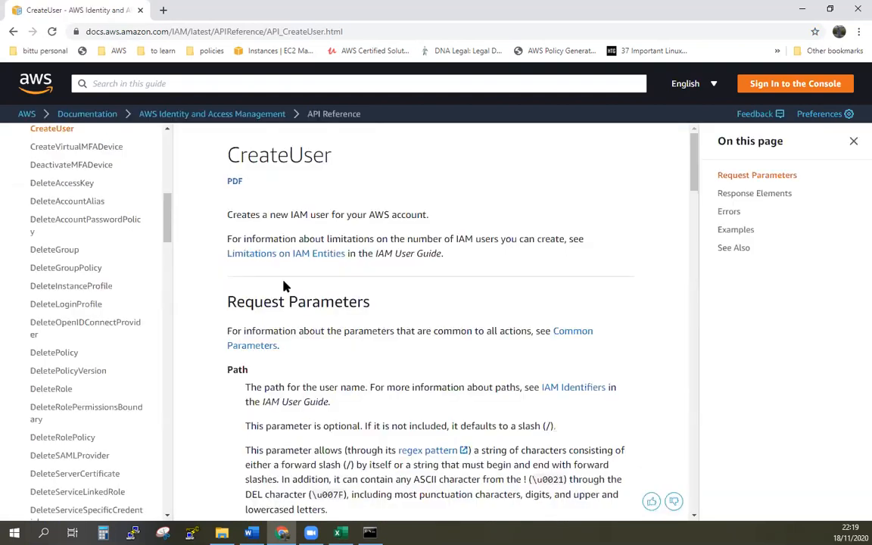
pyautogui.scroll(-3, 284, 286)
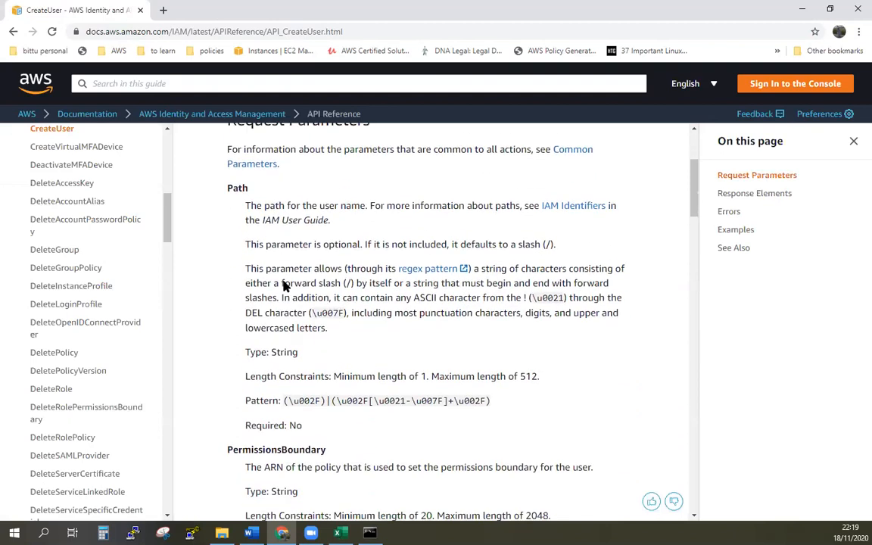
pyautogui.scroll(-4, 285, 286)
pyautogui.scroll(-5, 285, 281)
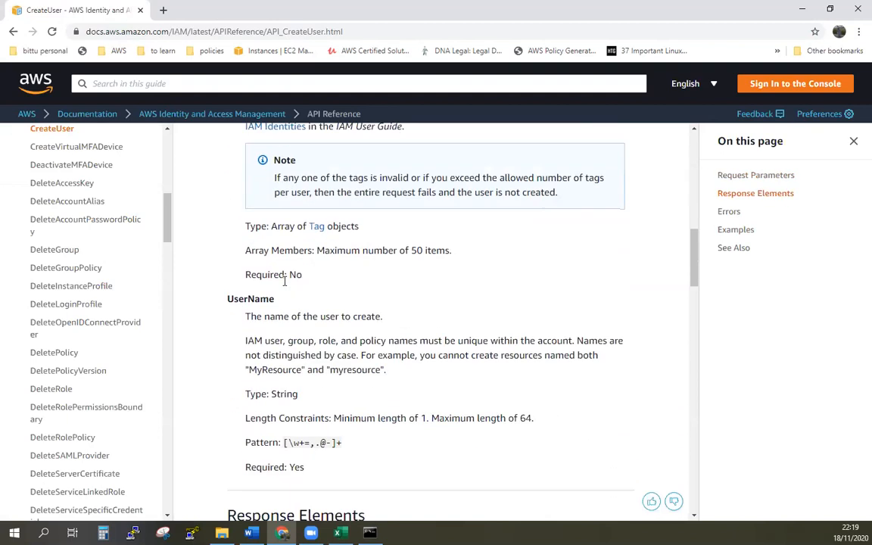
pyautogui.scroll(-1, 285, 281)
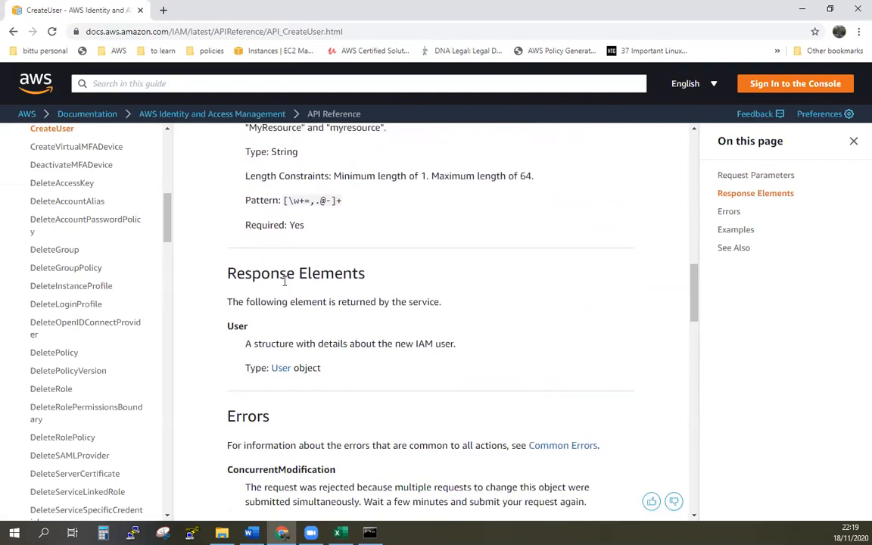
pyautogui.scroll(-15, 284, 282)
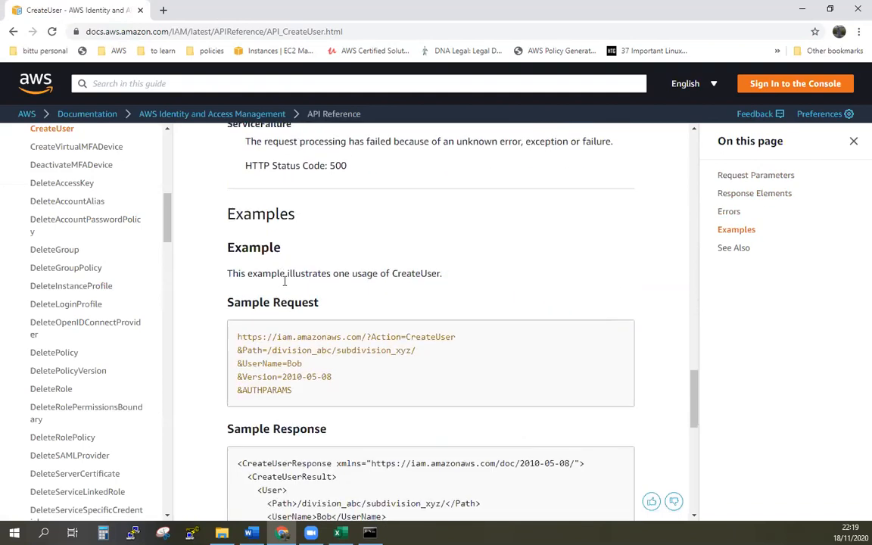
pyautogui.scroll(2, 284, 280)
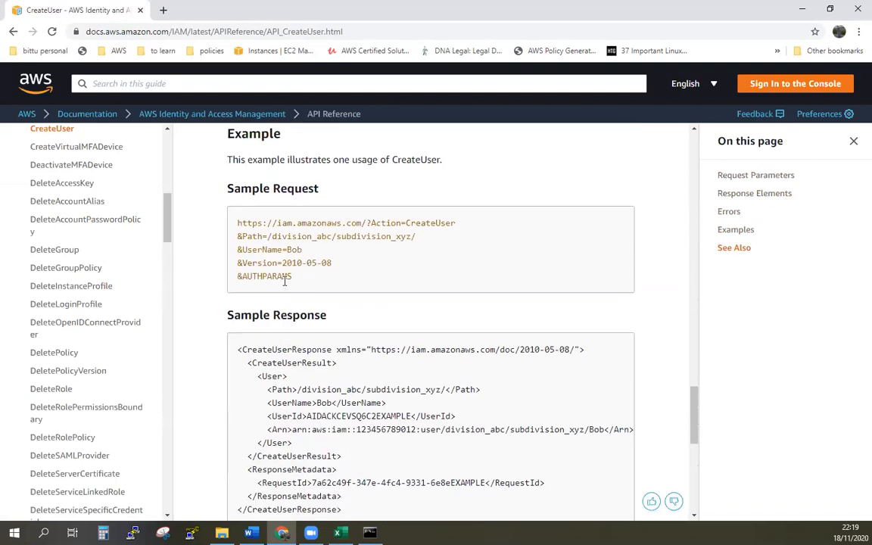
pyautogui.scroll(-6, 285, 281)
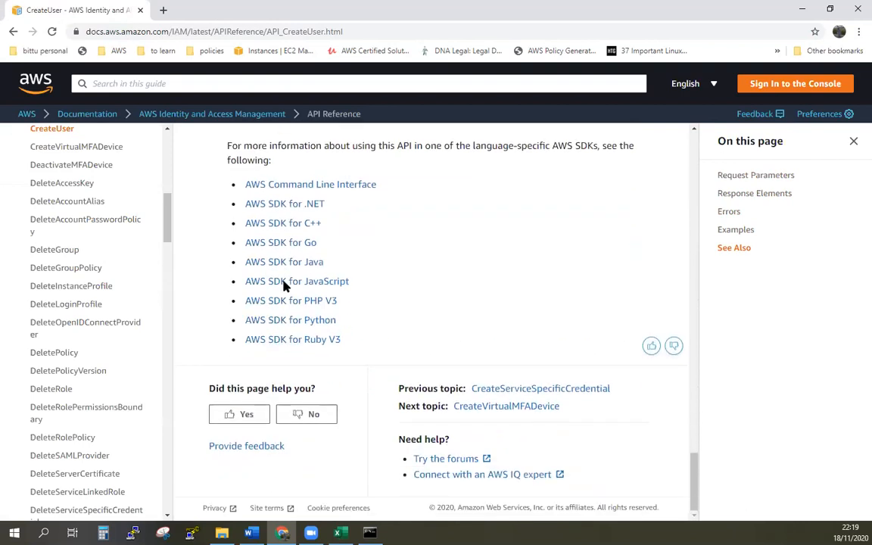
pyautogui.scroll(14, 285, 282)
pyautogui.scroll(15, 285, 276)
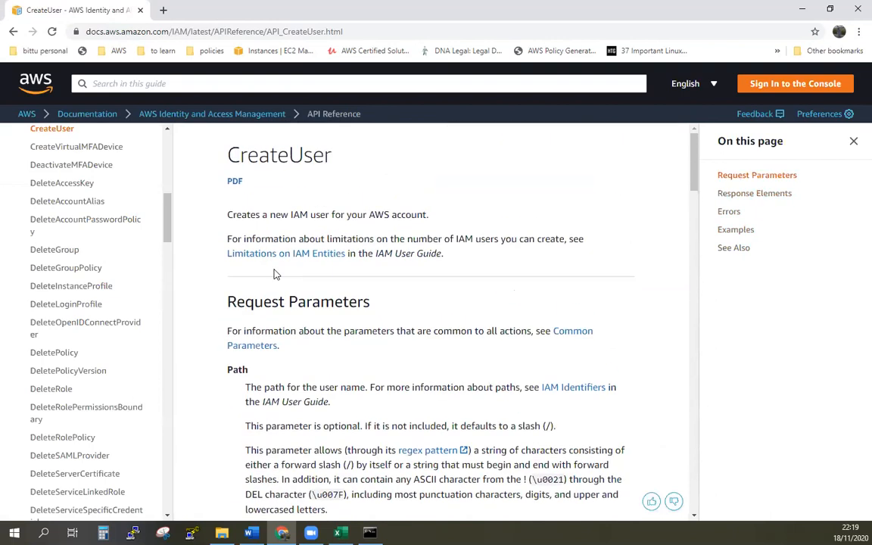
pyautogui.click(248, 258)
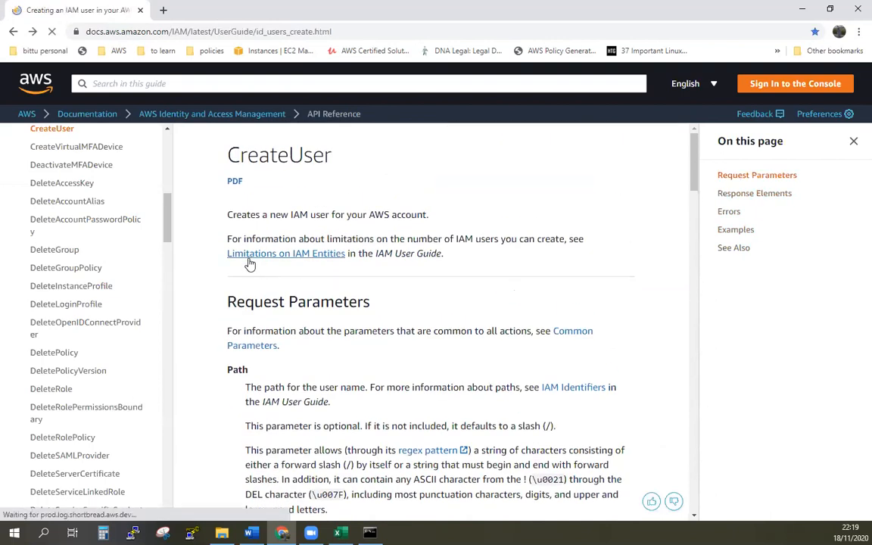
# Step: Search Google for "create iam user aws" in a new browser tab and open the AWS guide on creating an IAM user
pyautogui.click(161, 10)
pyautogui.click(368, 253)
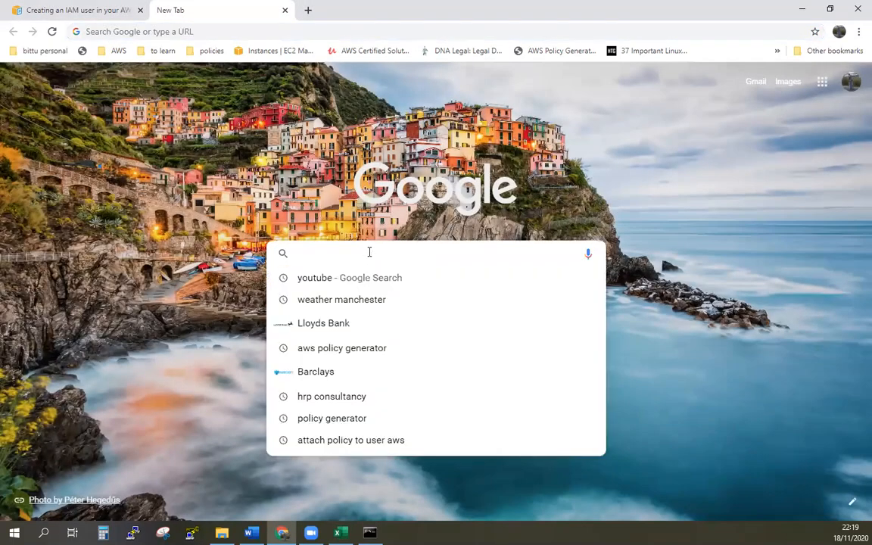
pyautogui.write('create IAm')
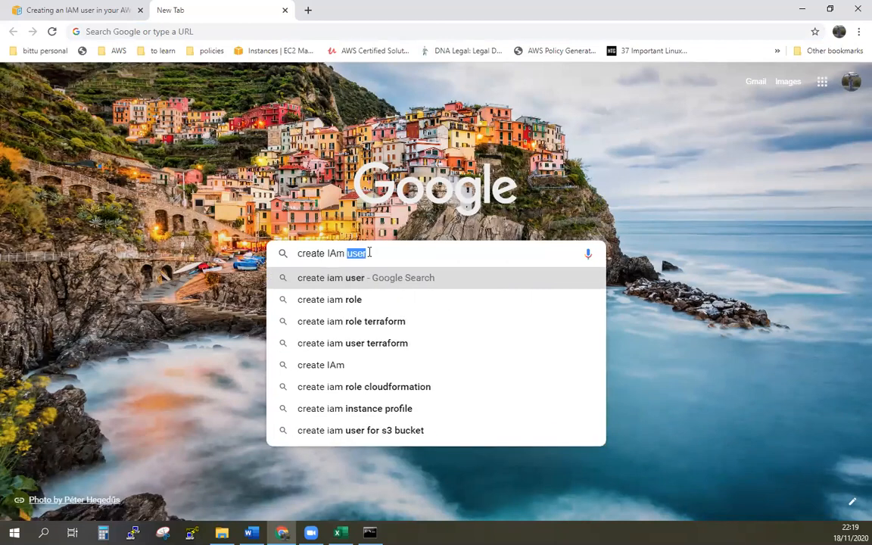
pyautogui.write(' user aw')
pyautogui.press('Return')
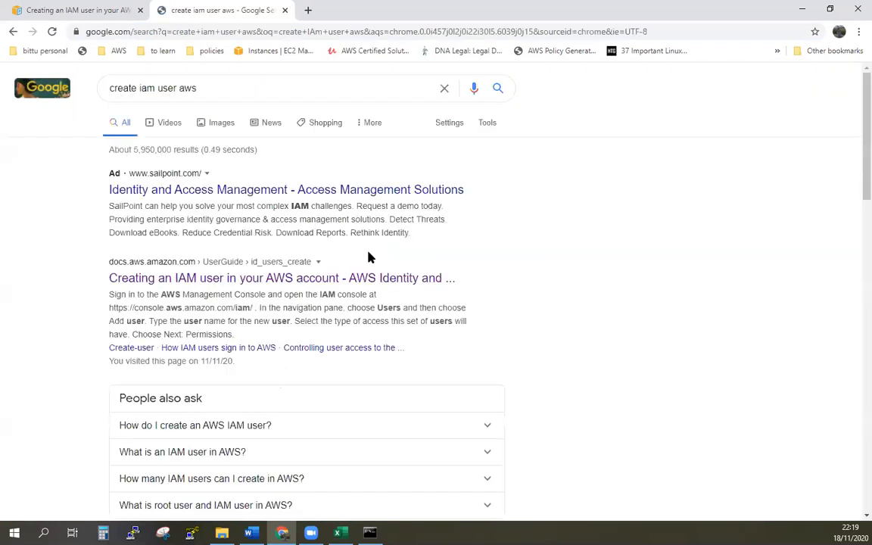
pyautogui.click(259, 281)
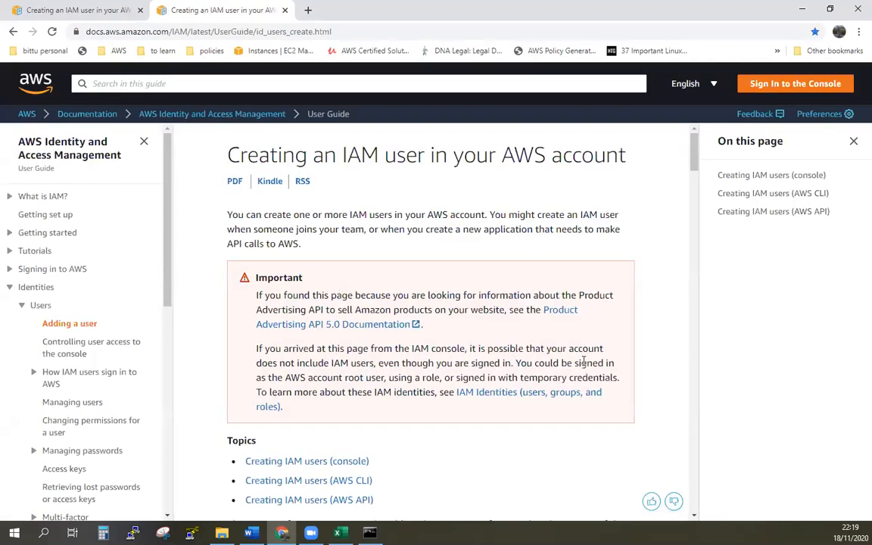
# Step: Go to the guide's Creating IAM users (AWS CLI) topic and examine the CLI, API and console instructions
pyautogui.scroll(-2, 583, 362)
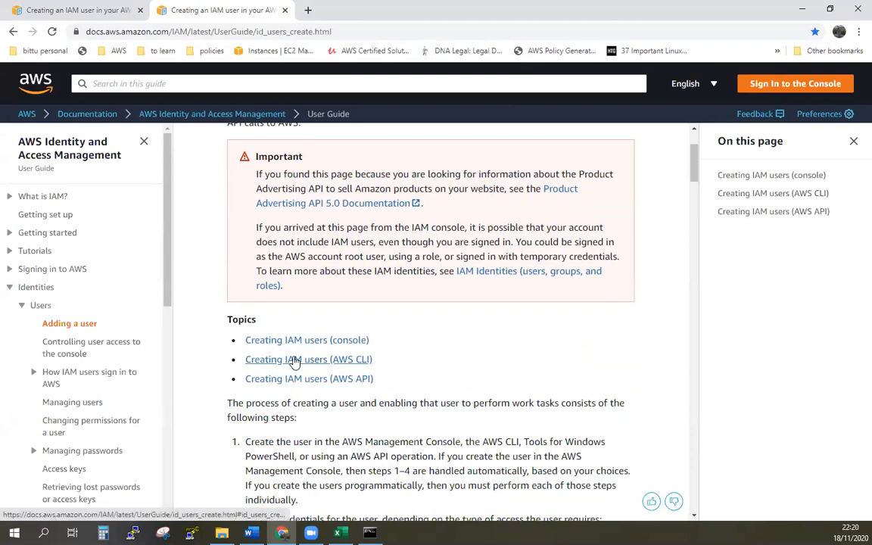
pyautogui.click(295, 361)
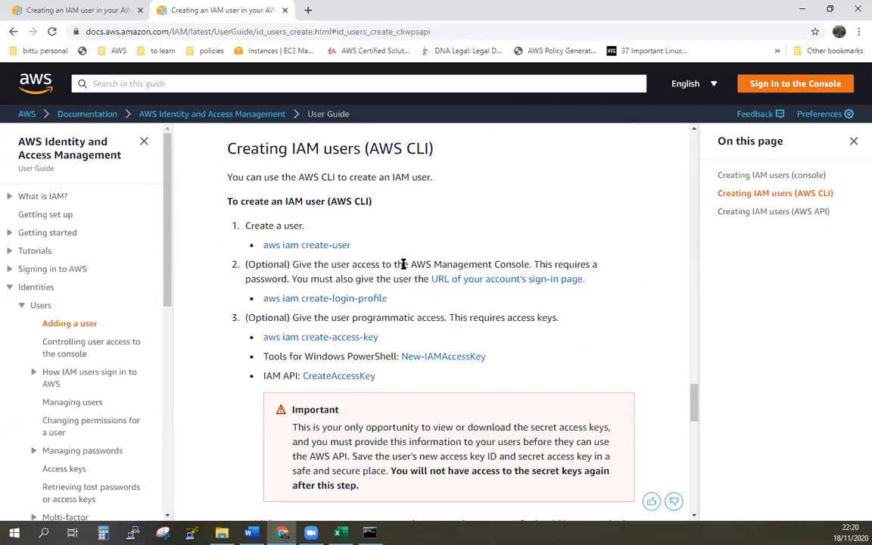
pyautogui.scroll(-3, 402, 265)
pyautogui.scroll(-15, 405, 269)
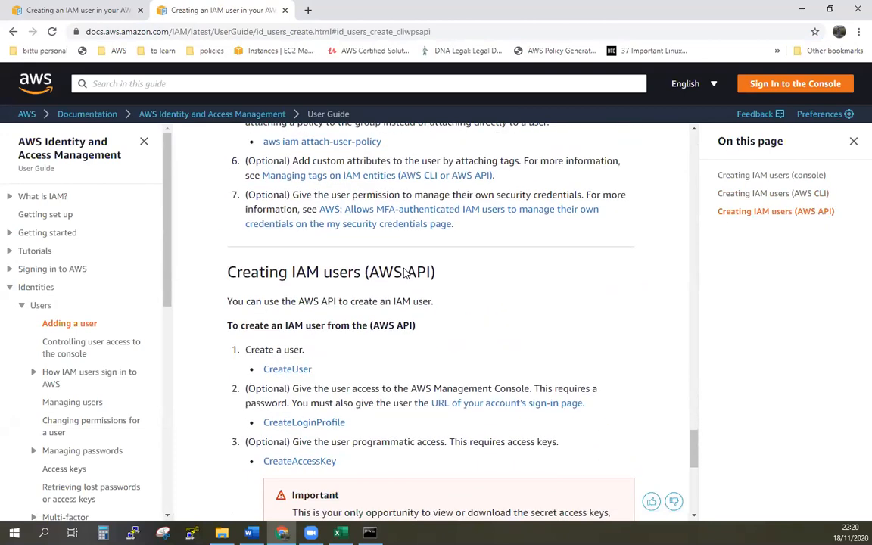
pyautogui.scroll(-3, 405, 269)
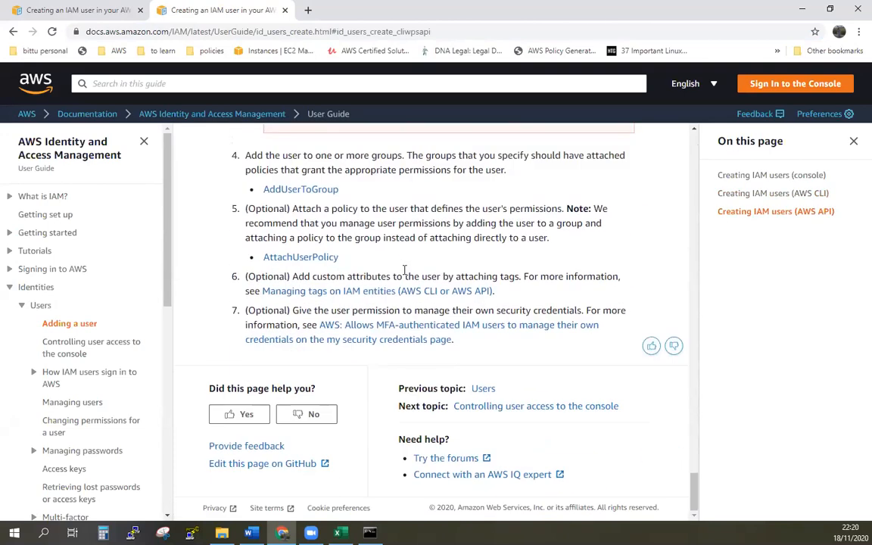
pyautogui.scroll(10, 404, 271)
pyautogui.scroll(10, 404, 275)
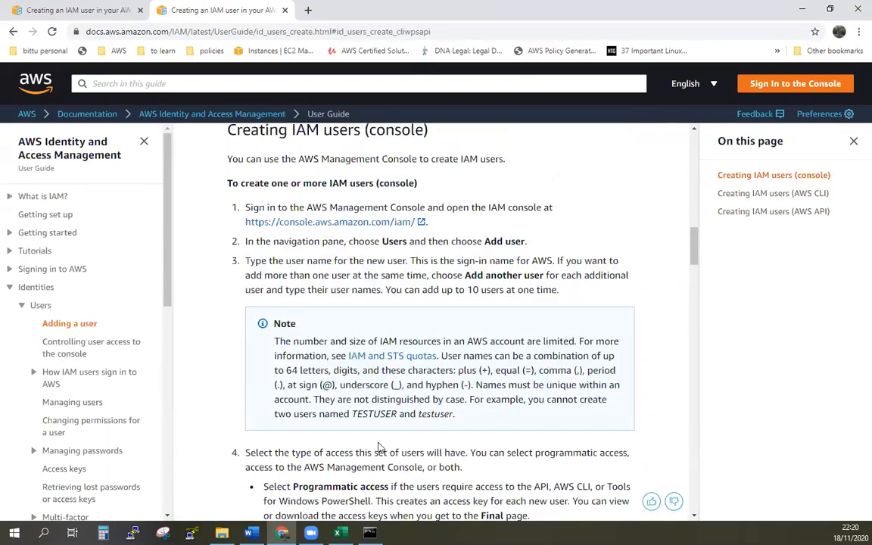
# Step: Switch to Command Prompt and try to create an IAM user with aws iam create-user --username London
pyautogui.click(250, 533)
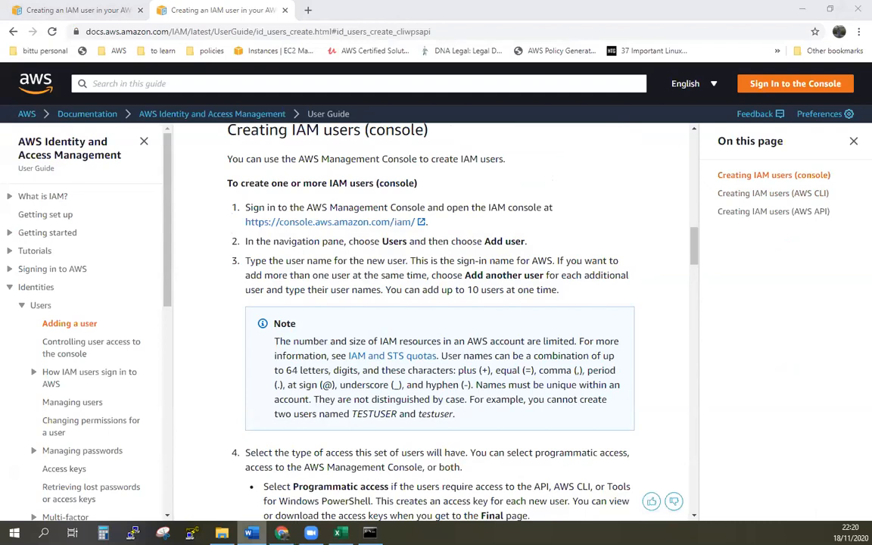
pyautogui.click(370, 533)
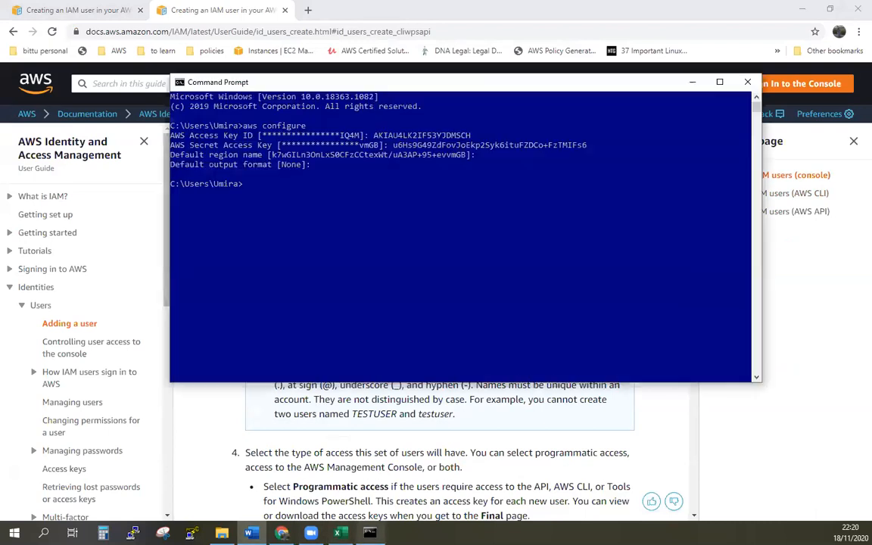
pyautogui.click(306, 204)
pyautogui.write('aws')
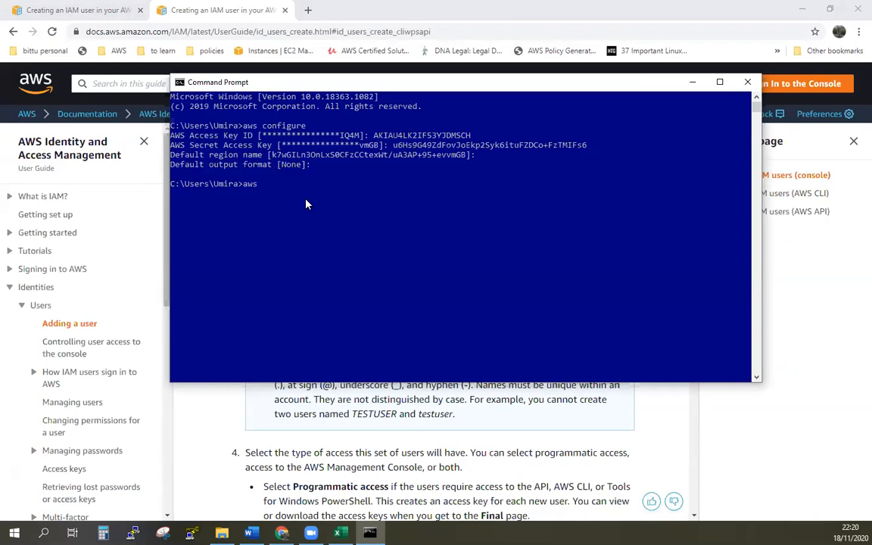
pyautogui.write('iam')
pyautogui.write('create-user --username Lonodn')
pyautogui.press('BackSpace')
pyautogui.press('BackSpace')
pyautogui.press('BackSpace')
pyautogui.press('BackSpace')
pyautogui.write('ndon')
pyautogui.press('Return')
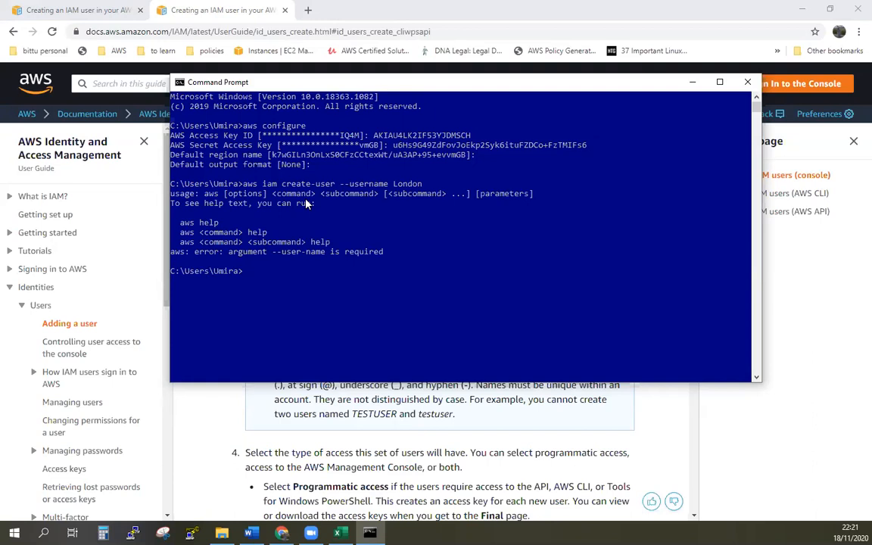
# Step: Recall the previous command, correct its option to --user-name, and run aws iam create-user --user-name London
pyautogui.press('Up')
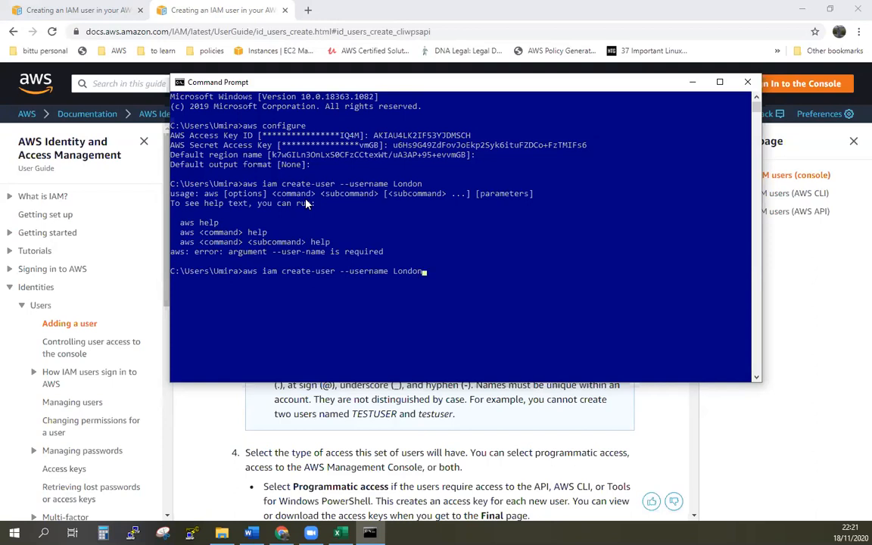
pyautogui.press('Left')
pyautogui.press('Left')
pyautogui.press('Left')
pyautogui.press('Left')
pyautogui.press('Left')
pyautogui.press('Left')
pyautogui.press('Left')
pyautogui.press('Left')
pyautogui.press('Left')
pyautogui.press('Left')
pyautogui.press('Left')
pyautogui.press('Left')
pyautogui.press('Right')
pyautogui.write('-')
pyautogui.press('Delete')
pyautogui.press('Return')
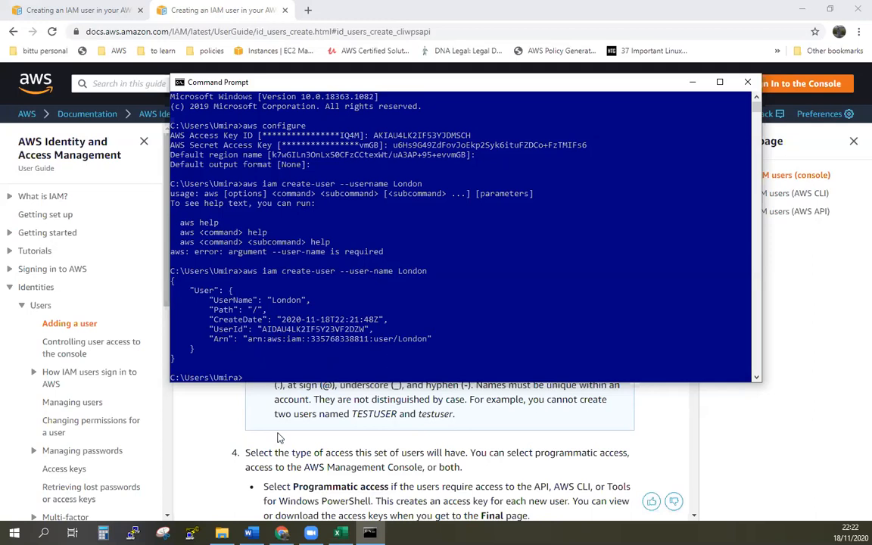
# Step: Switch to the browser, leave the AWS guide pages and return to the IAM console's Users list to check for London
pyautogui.click(218, 419)
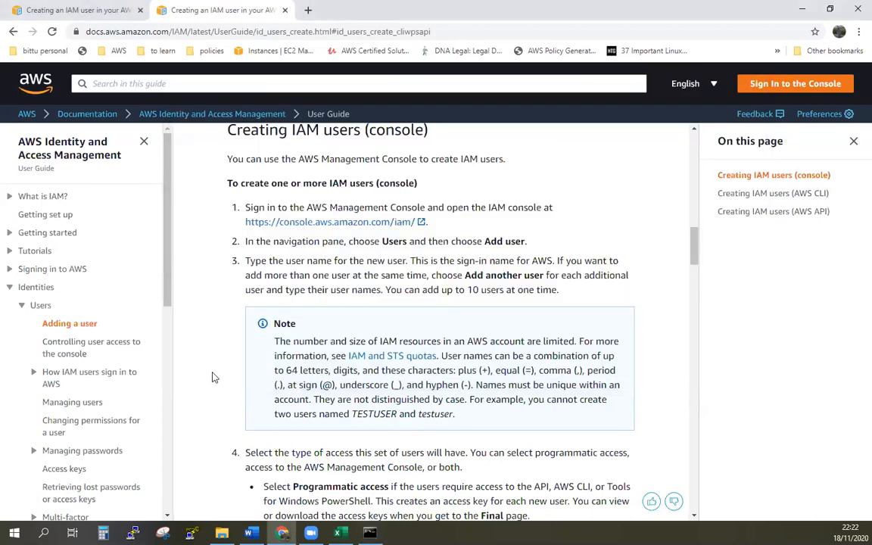
pyautogui.click(62, 11)
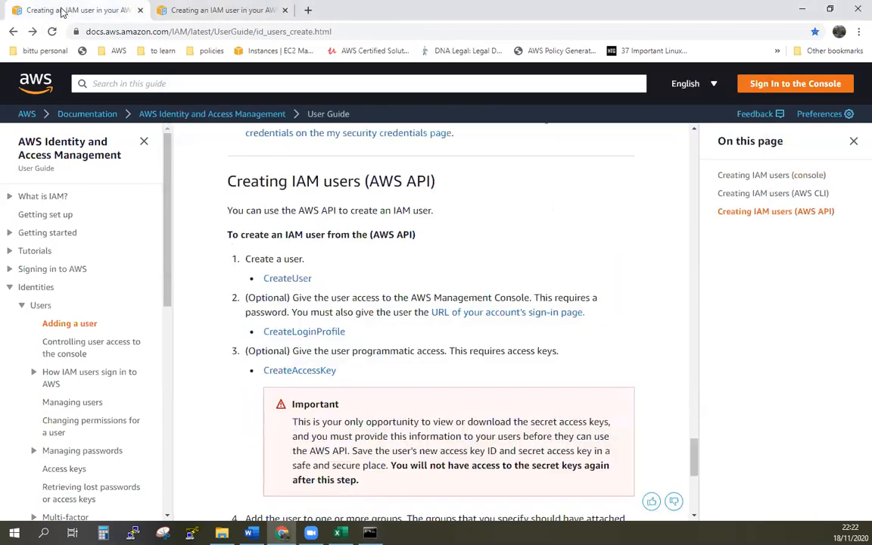
pyautogui.click(190, 11)
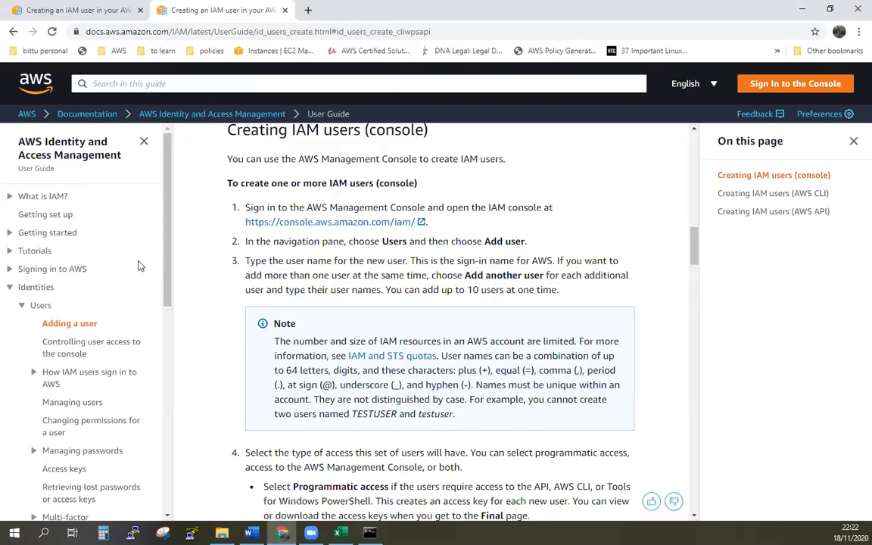
pyautogui.hotkey('alt', 'Left')
pyautogui.hotkey('alt', 'Left')
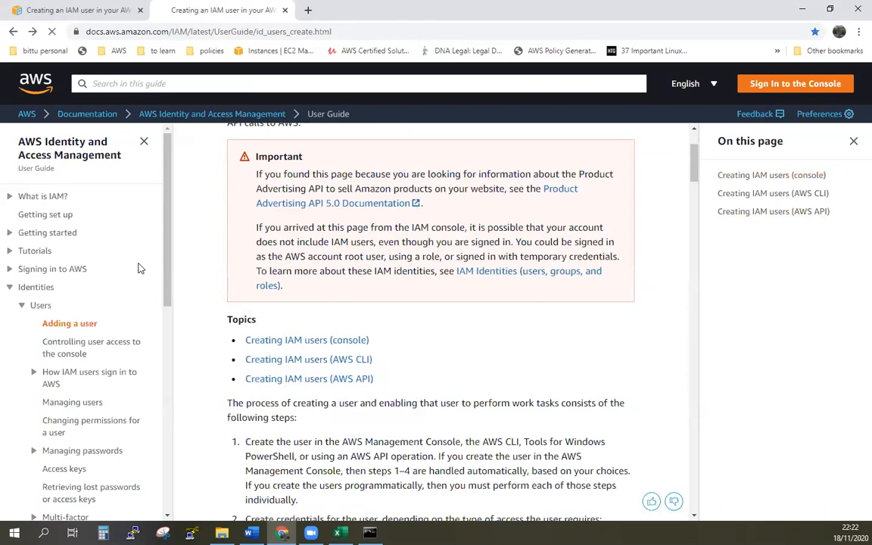
pyautogui.click(72, 10)
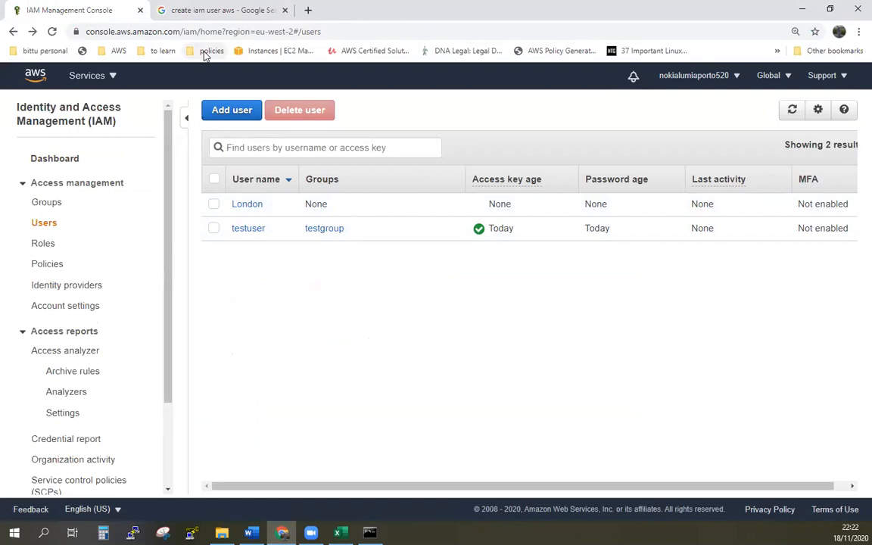
pyautogui.click(200, 10)
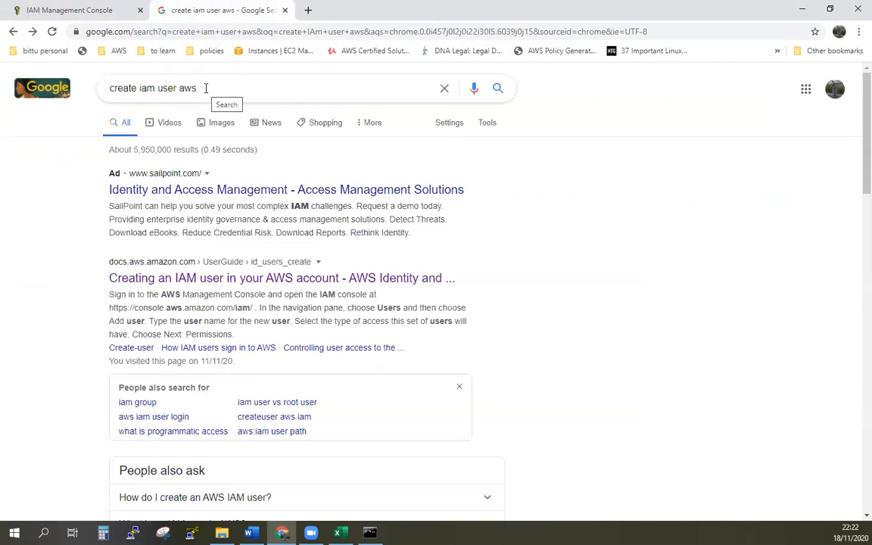
pyautogui.click(214, 53)
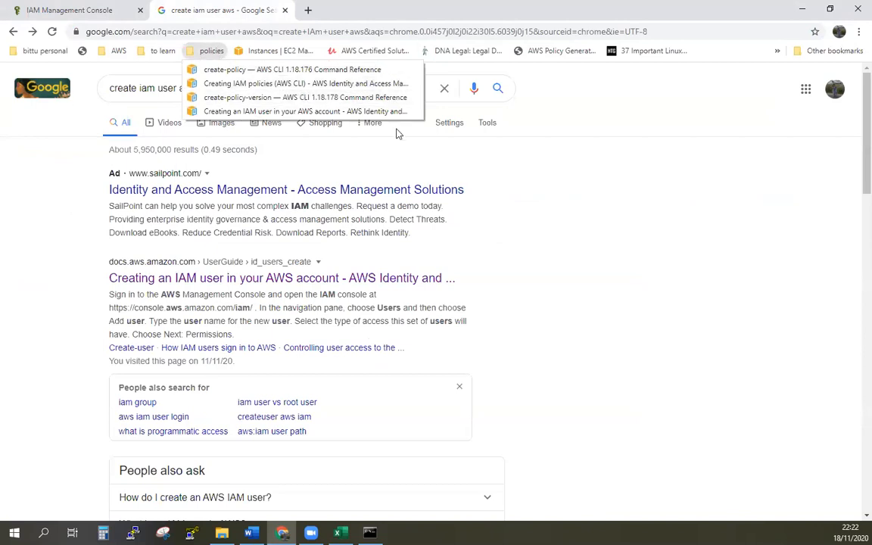
pyautogui.click(542, 194)
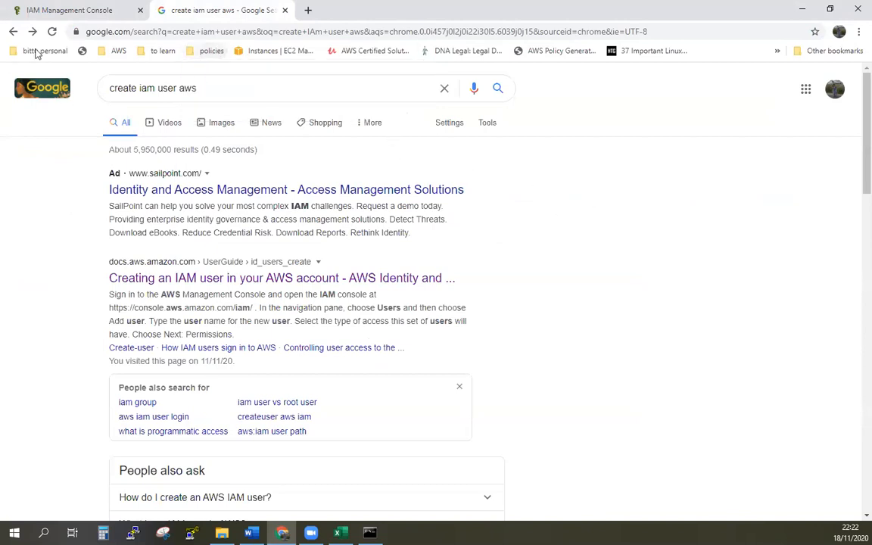
pyautogui.click(230, 85)
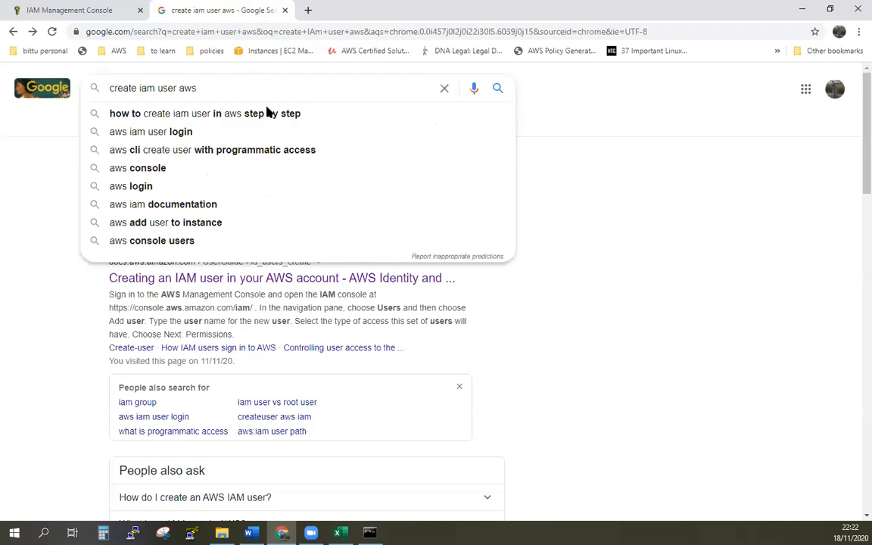
# Step: Switch to Command Prompt and enter aws iam add-user-to-group --user-name London --group-name, leaving the group value unfilled
pyautogui.hotkey('alt', 'Tab')
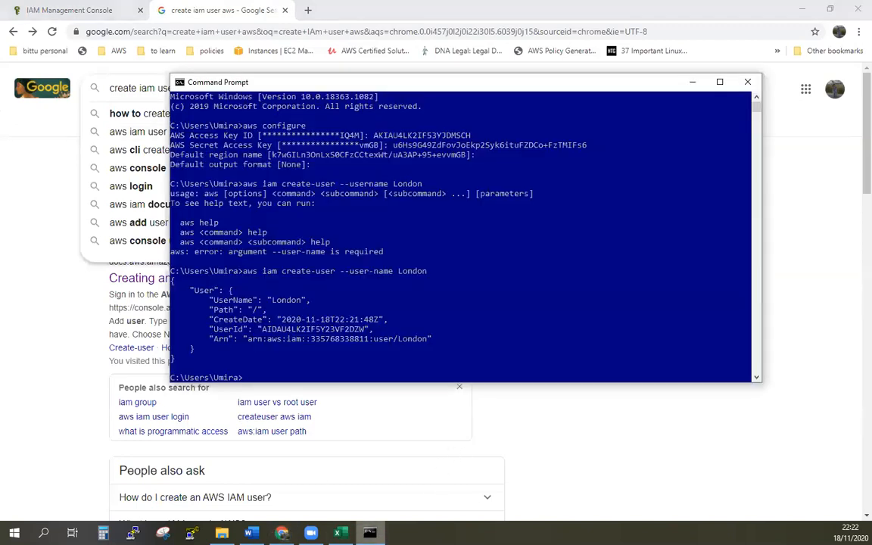
pyautogui.click(317, 378)
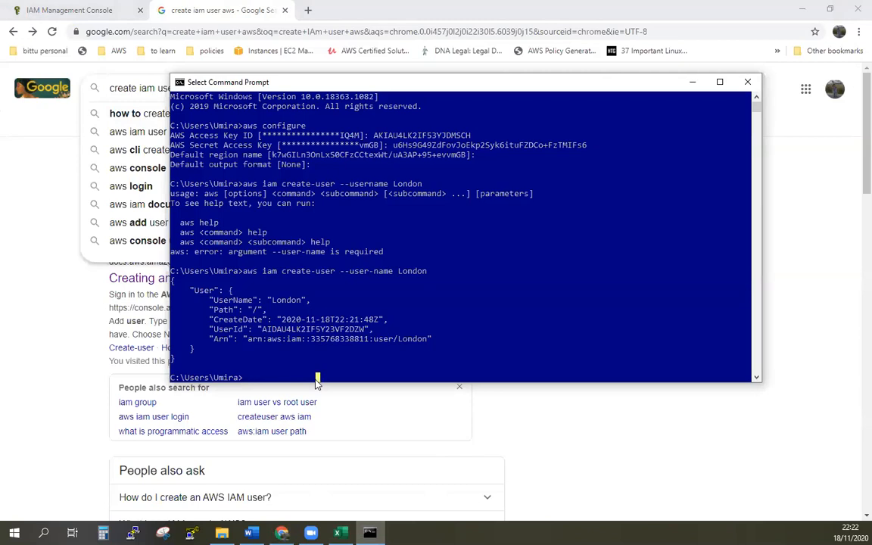
pyautogui.write('aws iam')
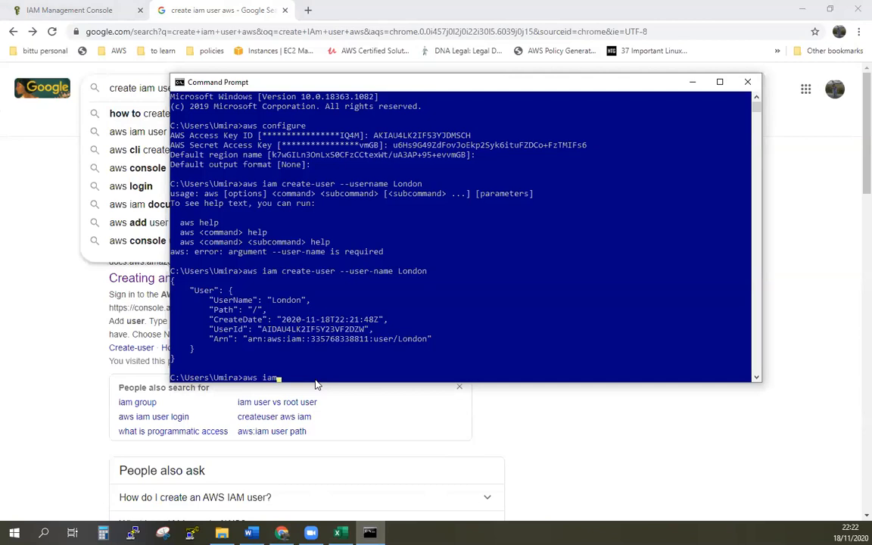
pyautogui.write(' add-user-to-group --user-name London')
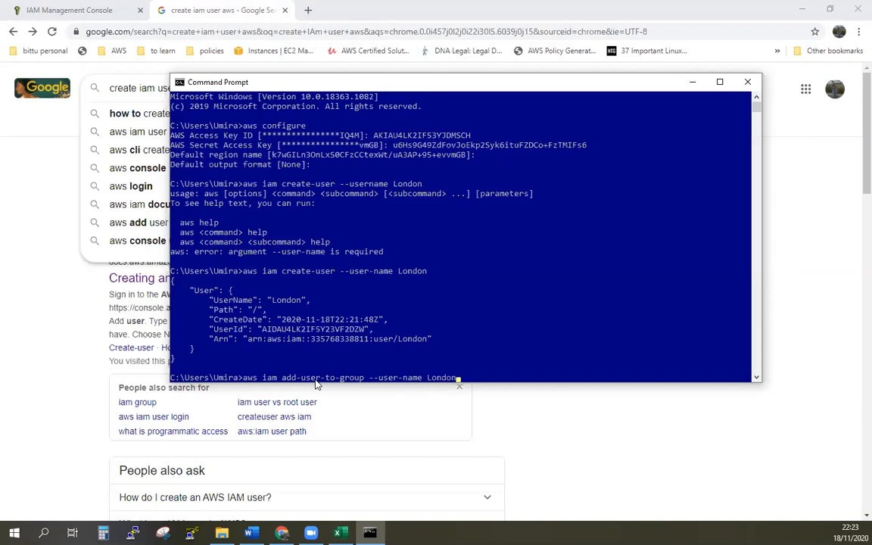
pyautogui.write(' --group-name')
# Step: Look up the existing group's name in the IAM console's Groups list and close the Google search tab
pyautogui.click(597, 430)
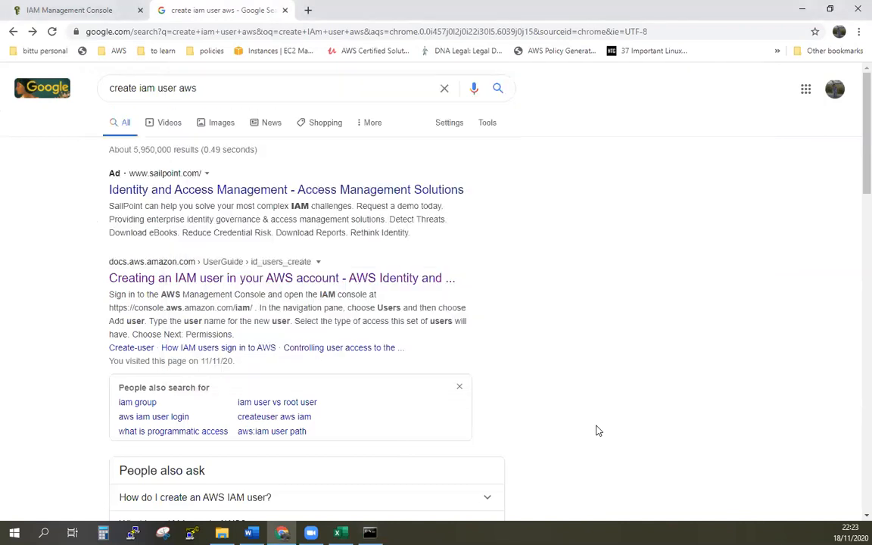
pyautogui.click(62, 13)
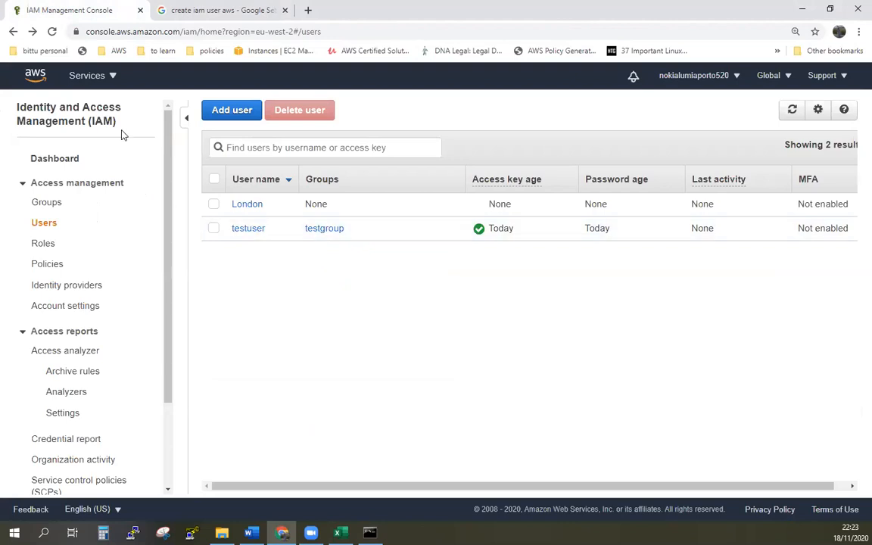
pyautogui.click(52, 203)
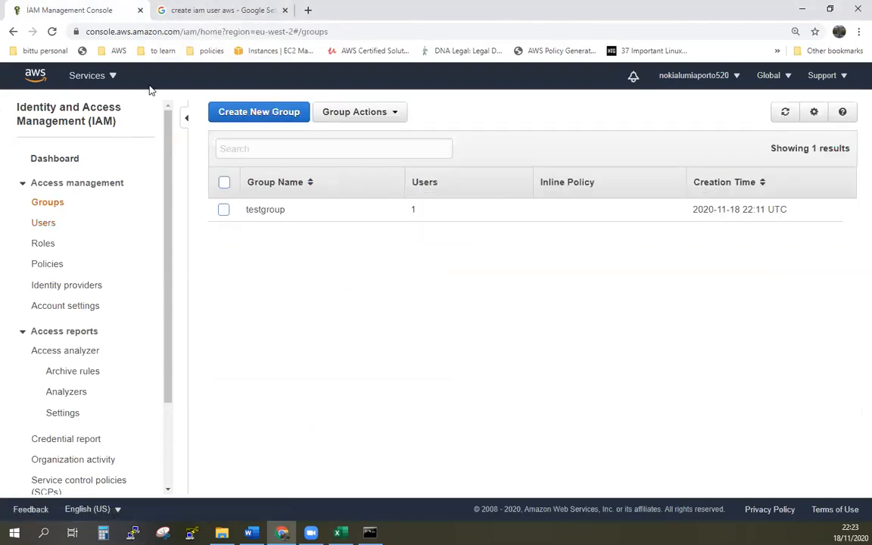
pyautogui.click(210, 11)
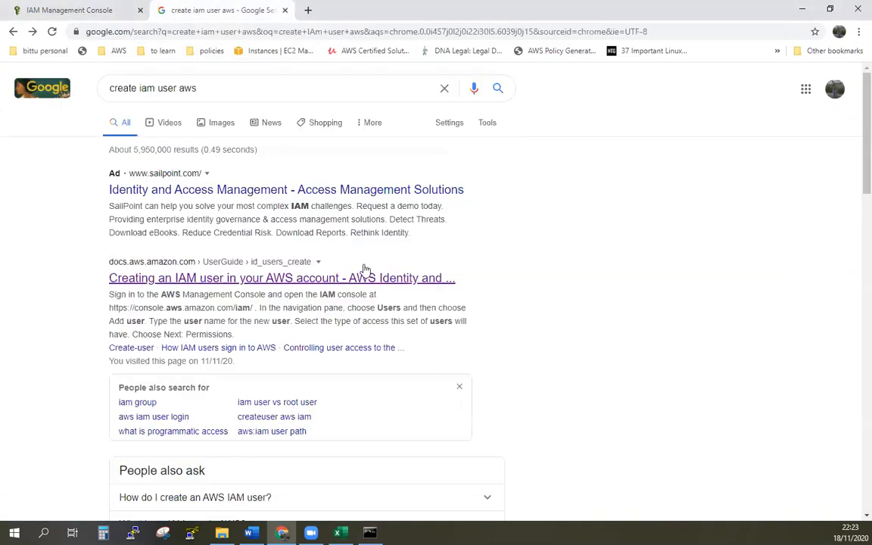
pyautogui.click(284, 10)
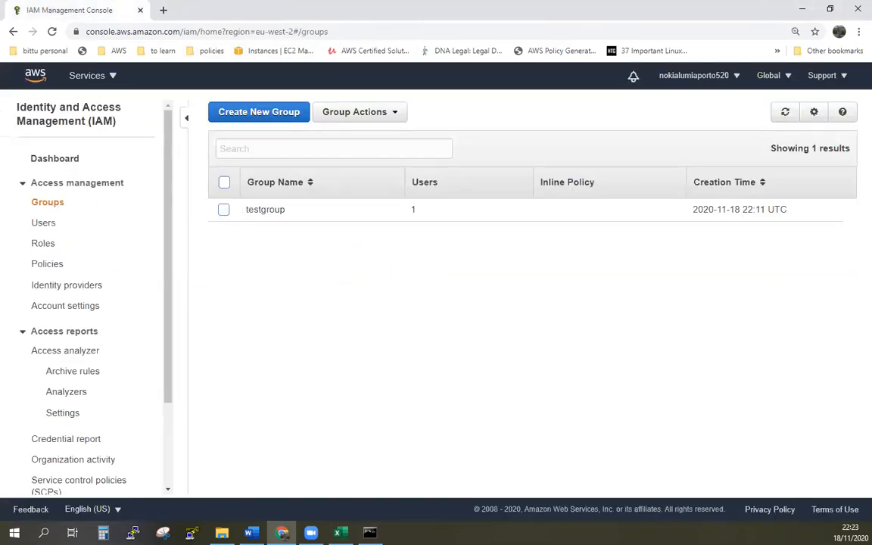
# Step: Return to Command Prompt, complete the add-user-to-group command with the group name testgroup, and run it
pyautogui.hotkey('alt', 'Tab')
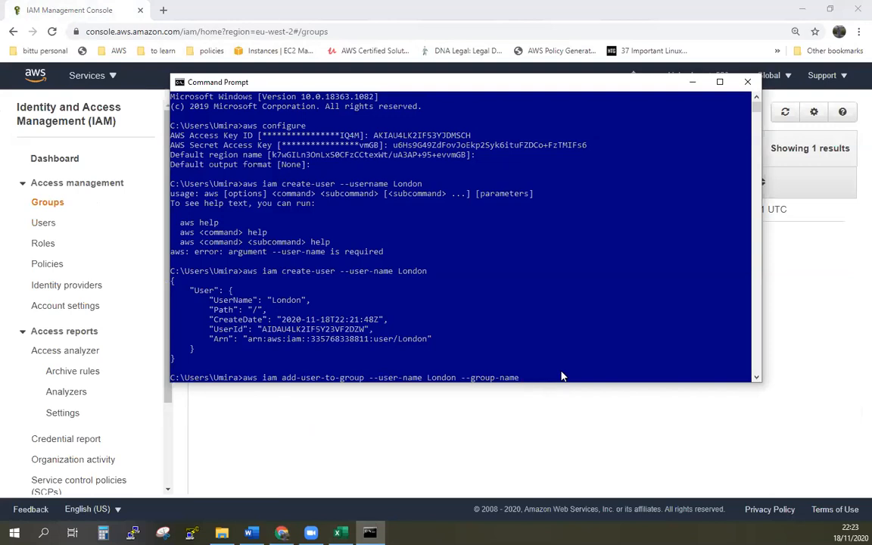
pyautogui.write('test')
pyautogui.write('grou')
pyautogui.write('p')
pyautogui.press('Return')
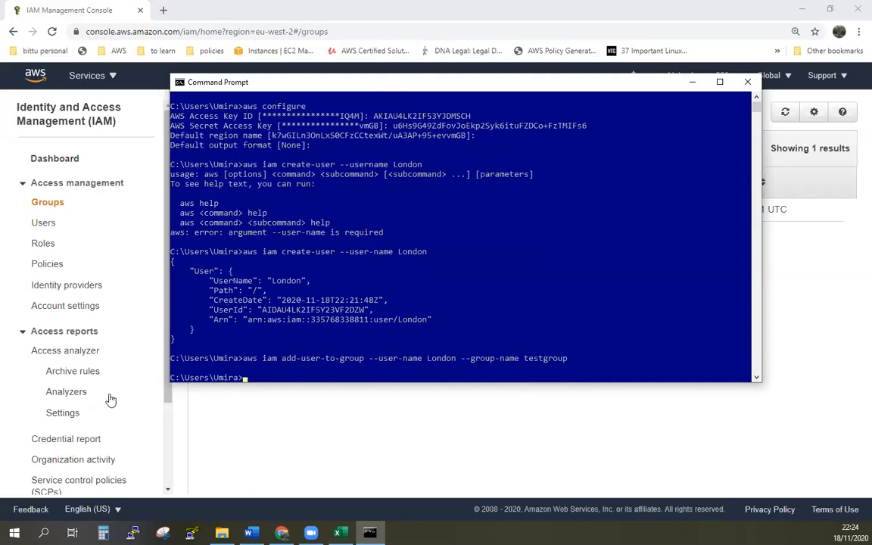
# Step: Switch to the IAM console, reload it and check London's group membership in the Users list
pyautogui.click(276, 447)
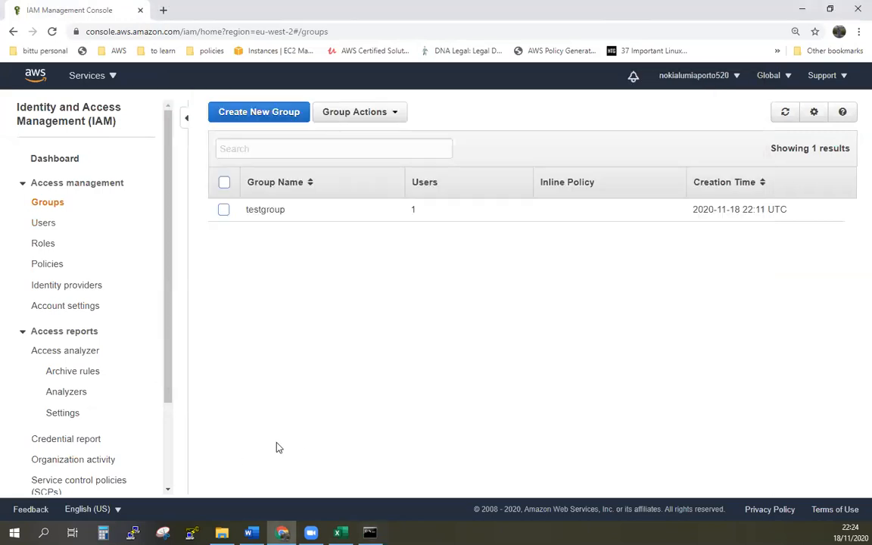
pyautogui.click(51, 32)
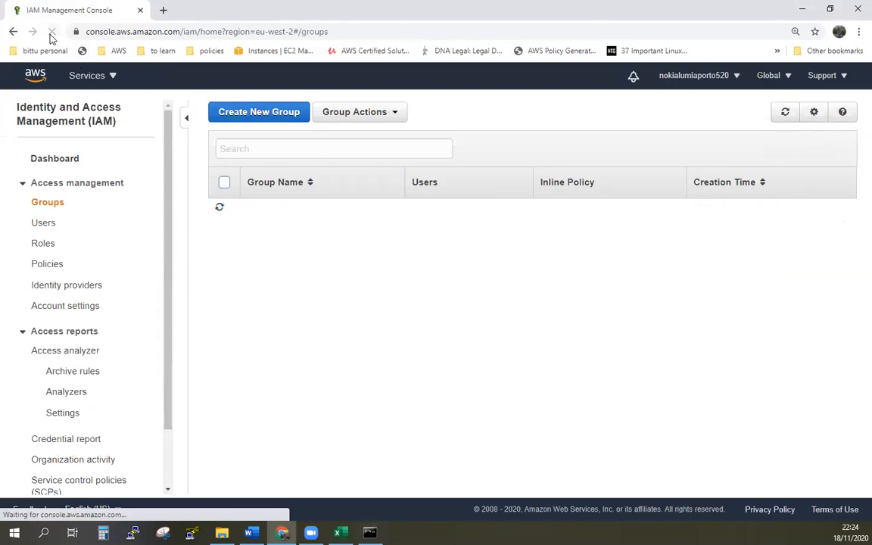
pyautogui.click(43, 223)
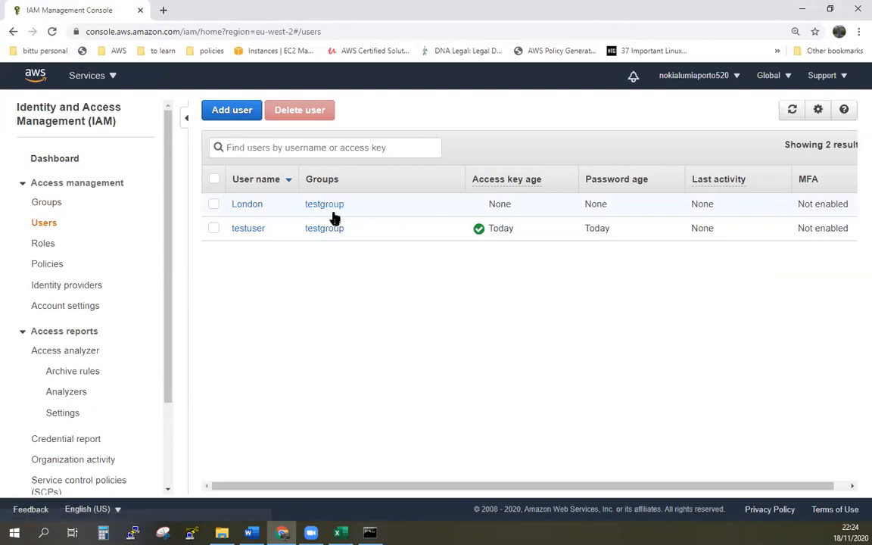
pyautogui.hotkey('alt', 'Tab')
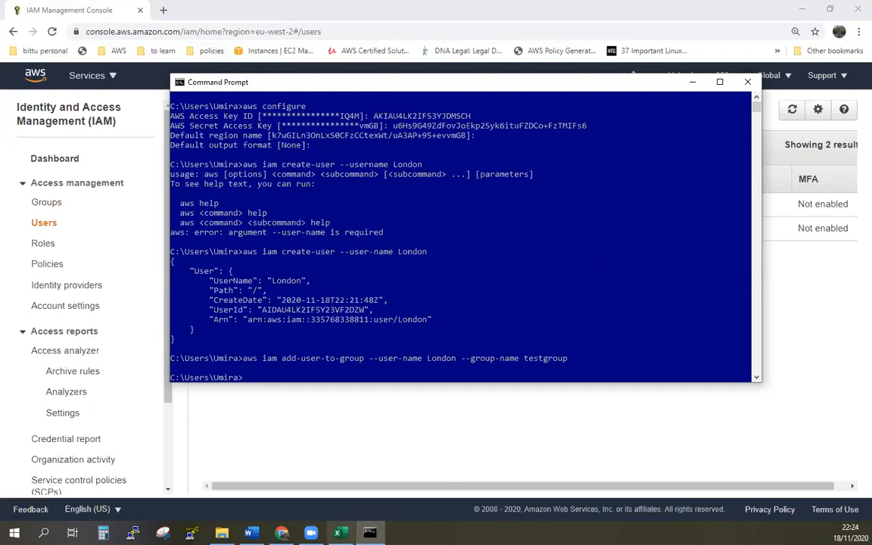
pyautogui.click(310, 532)
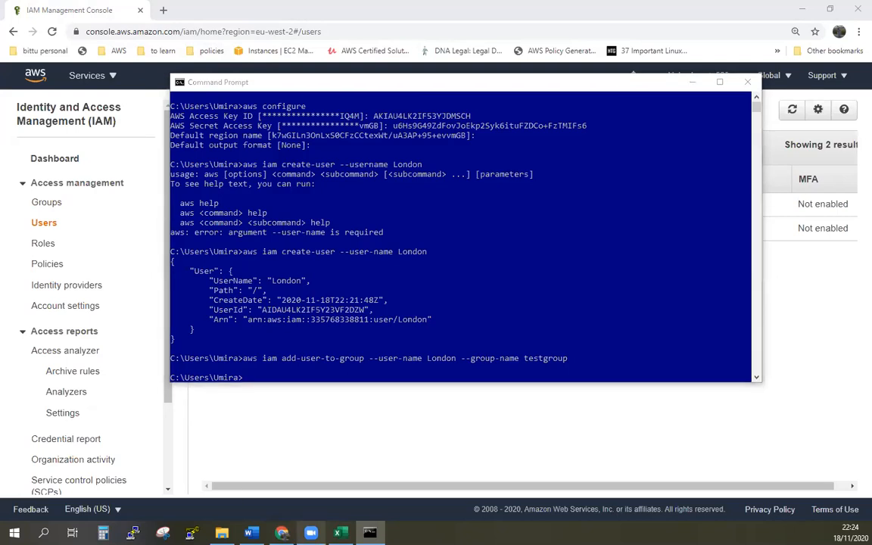